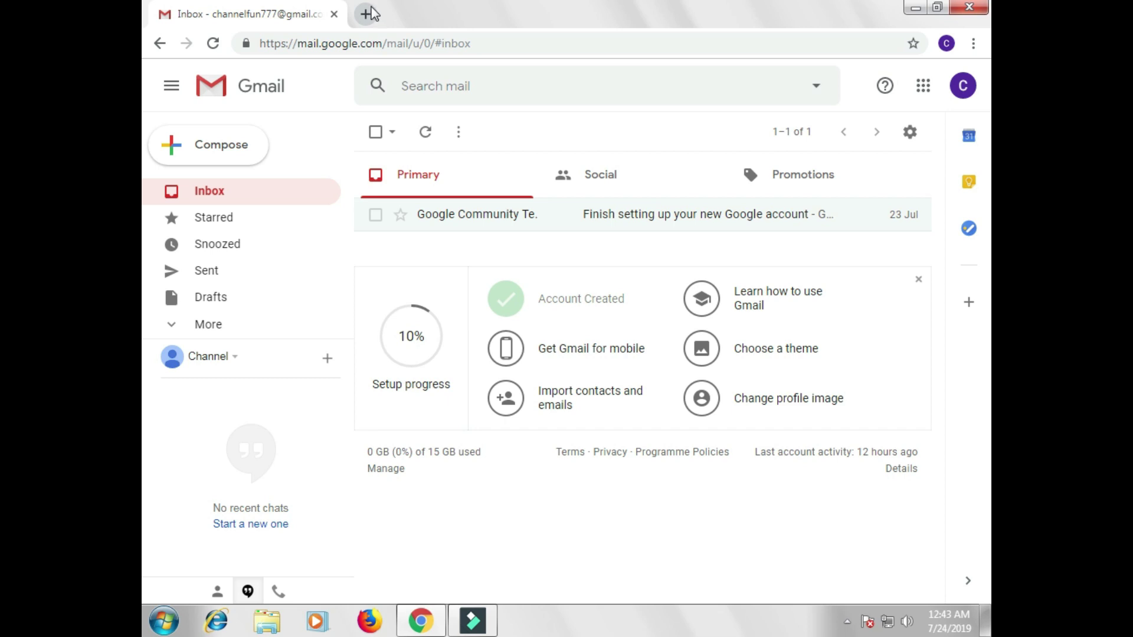
Step: Load youtube.com in a new browser tab
click(369, 15)
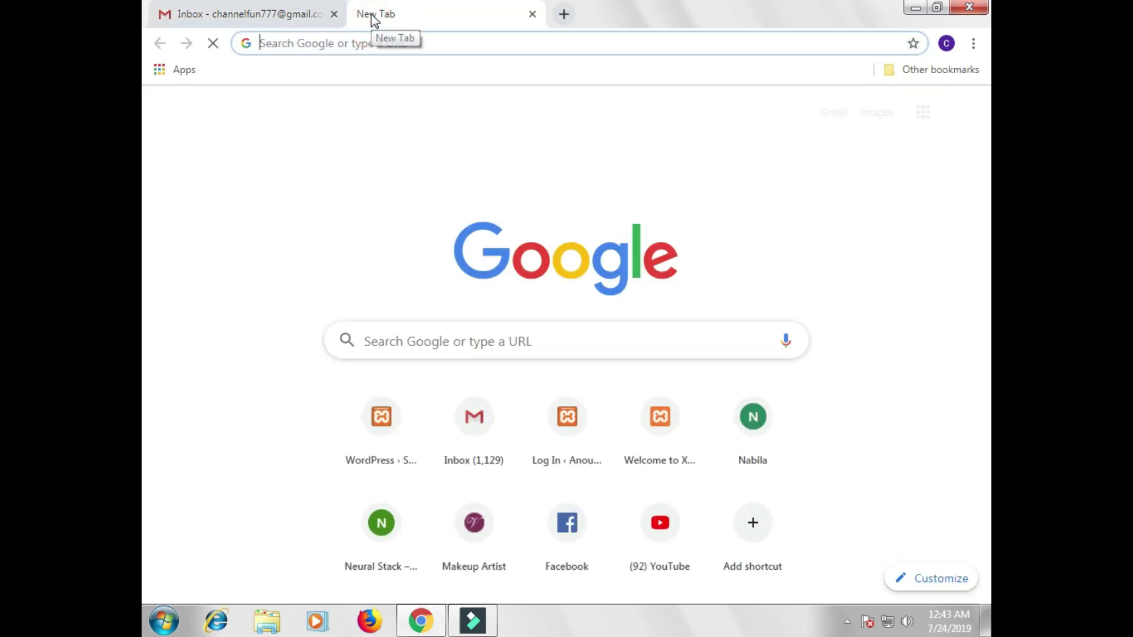
text(you)
key(Return)
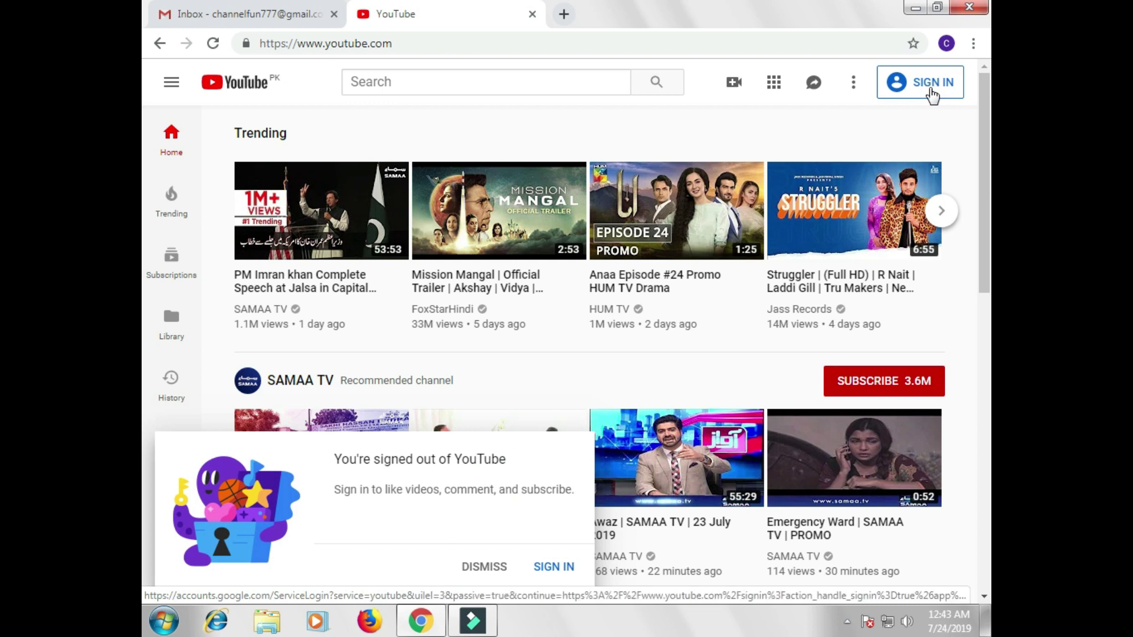
Step: Sign in to YouTube with the new Google account and bring up the account menu
click(932, 93)
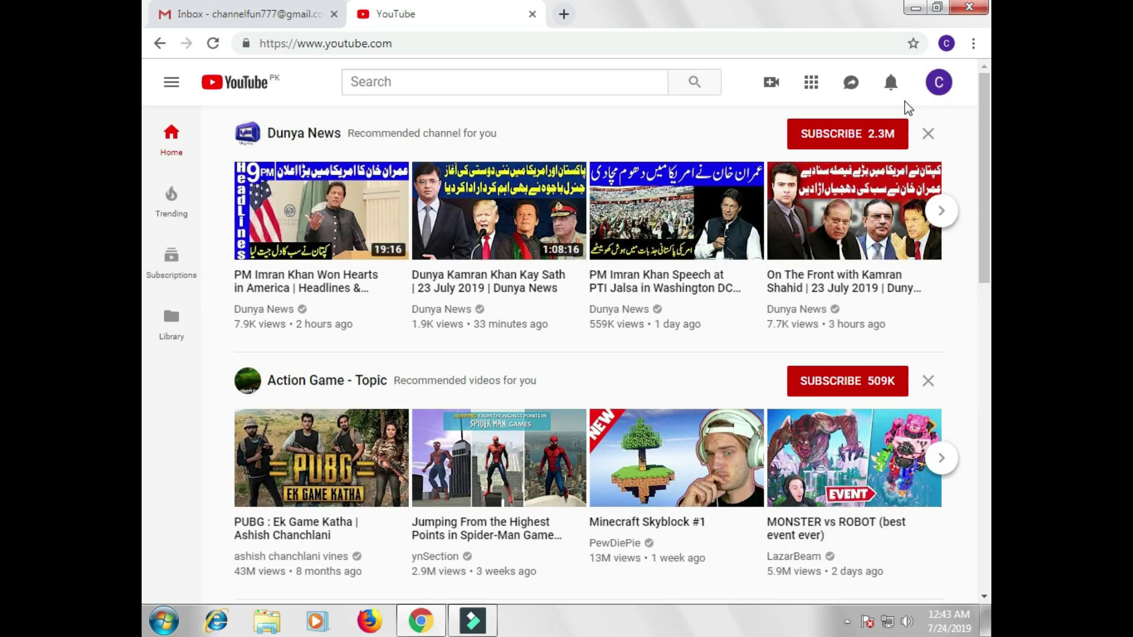
click(239, 17)
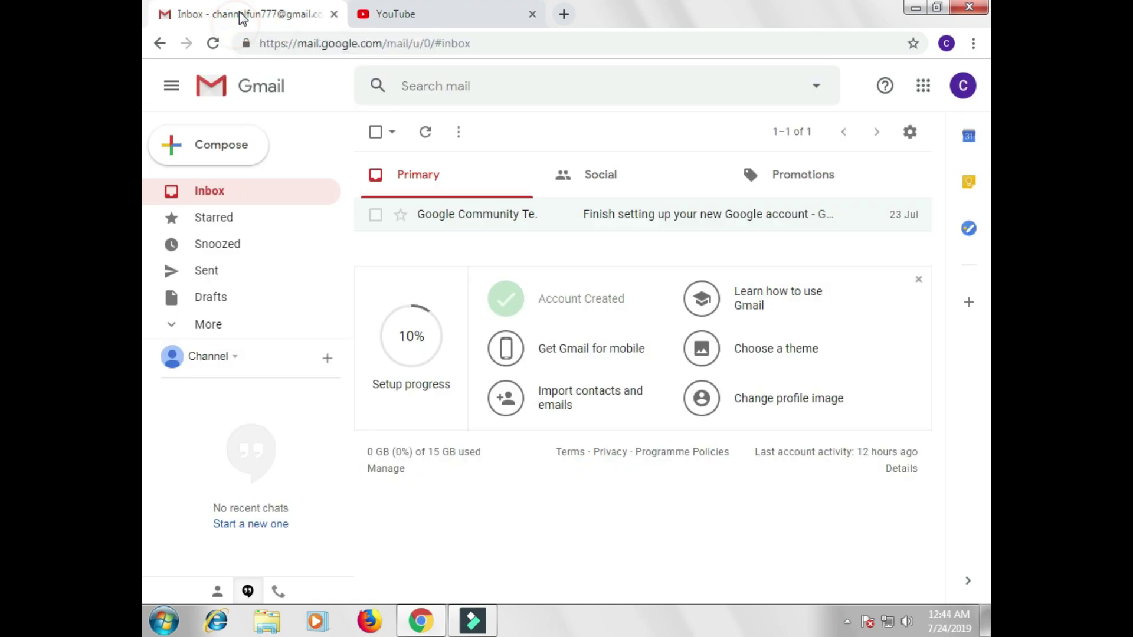
click(410, 15)
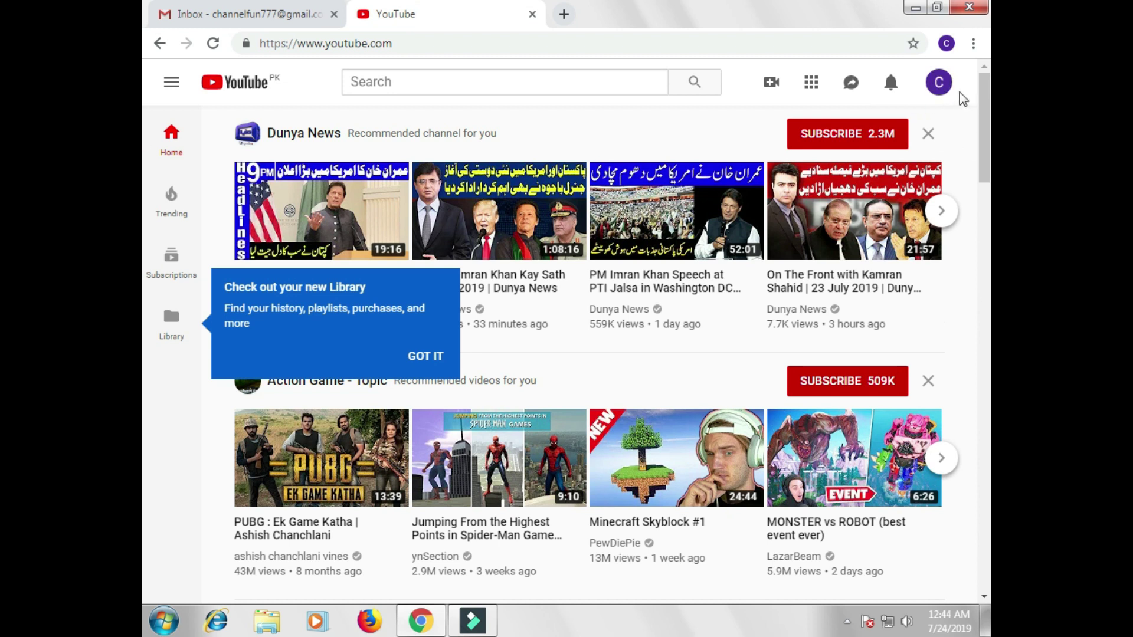
click(940, 87)
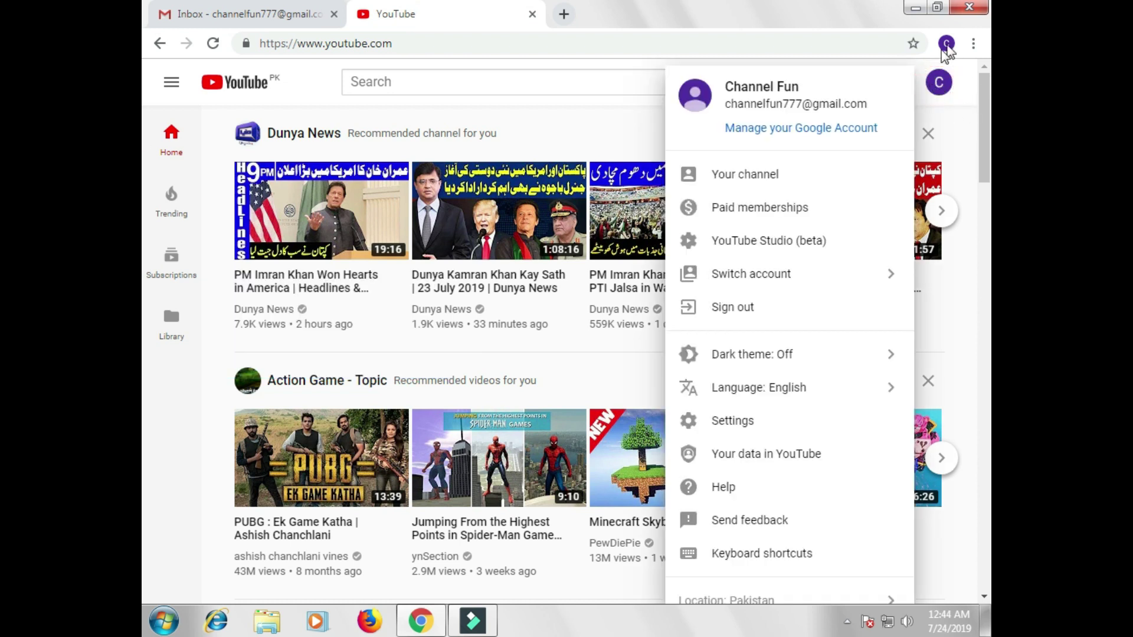
Step: Create the channel from Your channel, keeping the suggested name 'Channel Fun'
click(716, 173)
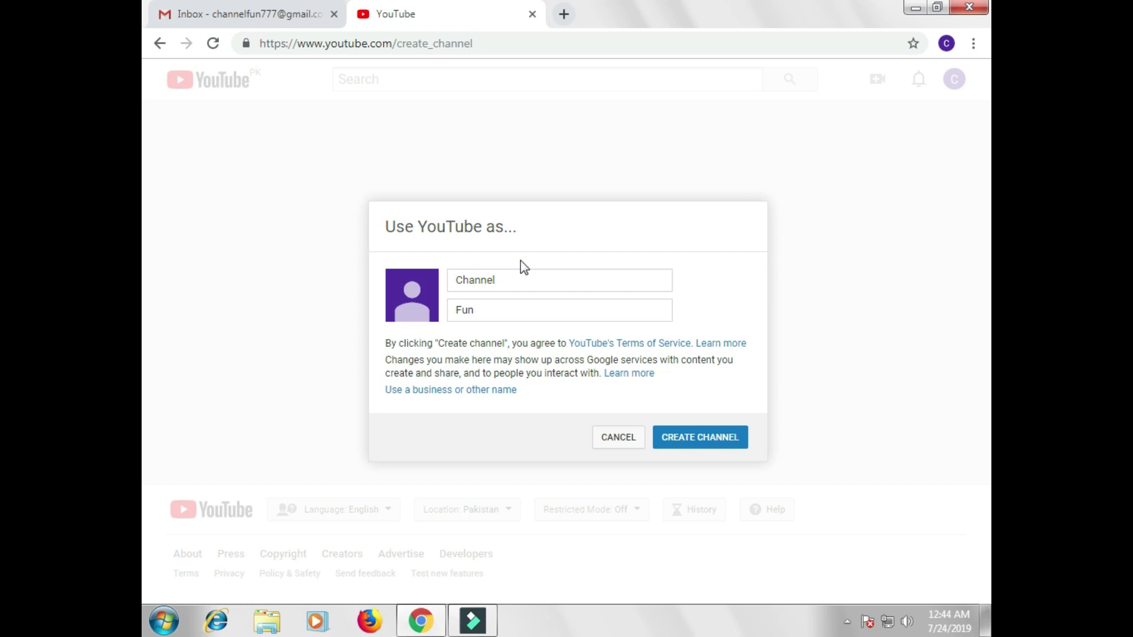
drag(522, 280, 440, 289)
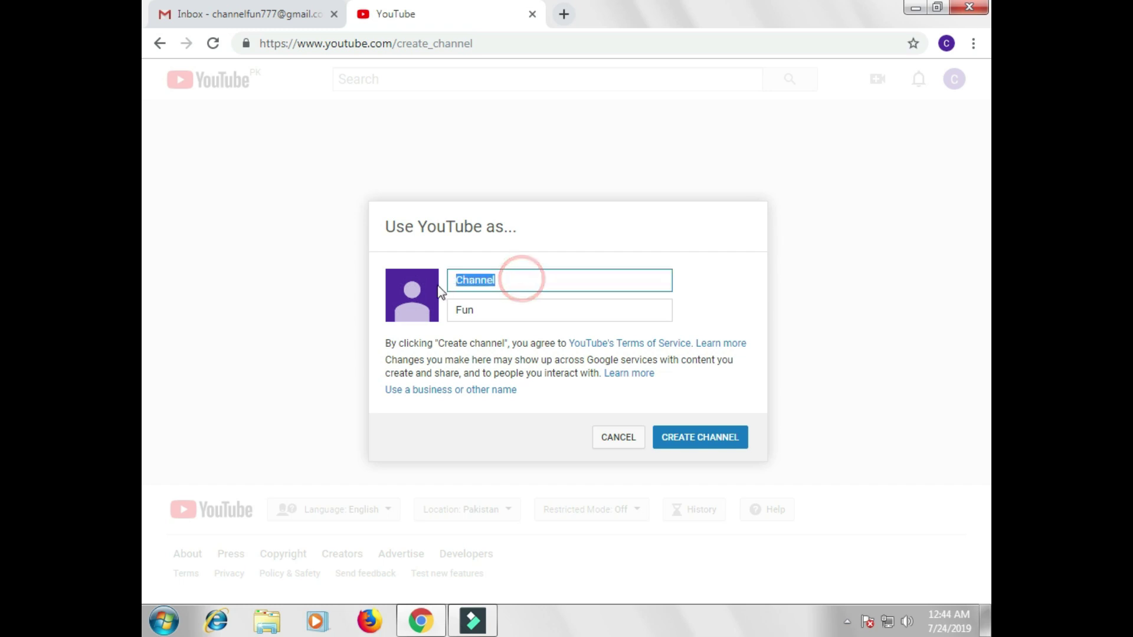
click(507, 283)
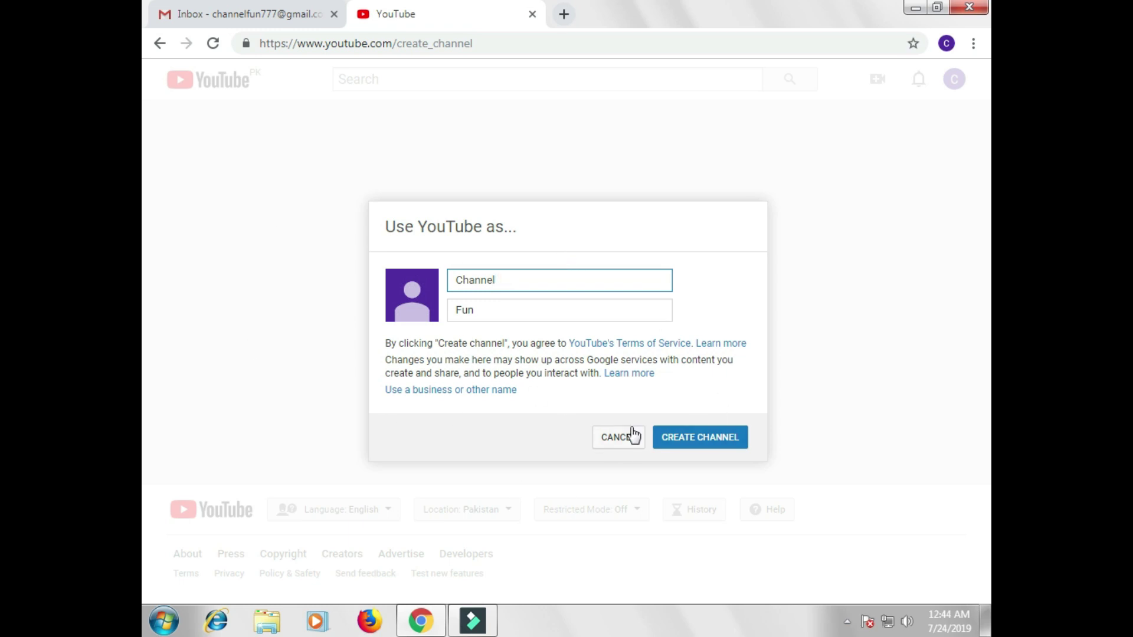
click(716, 438)
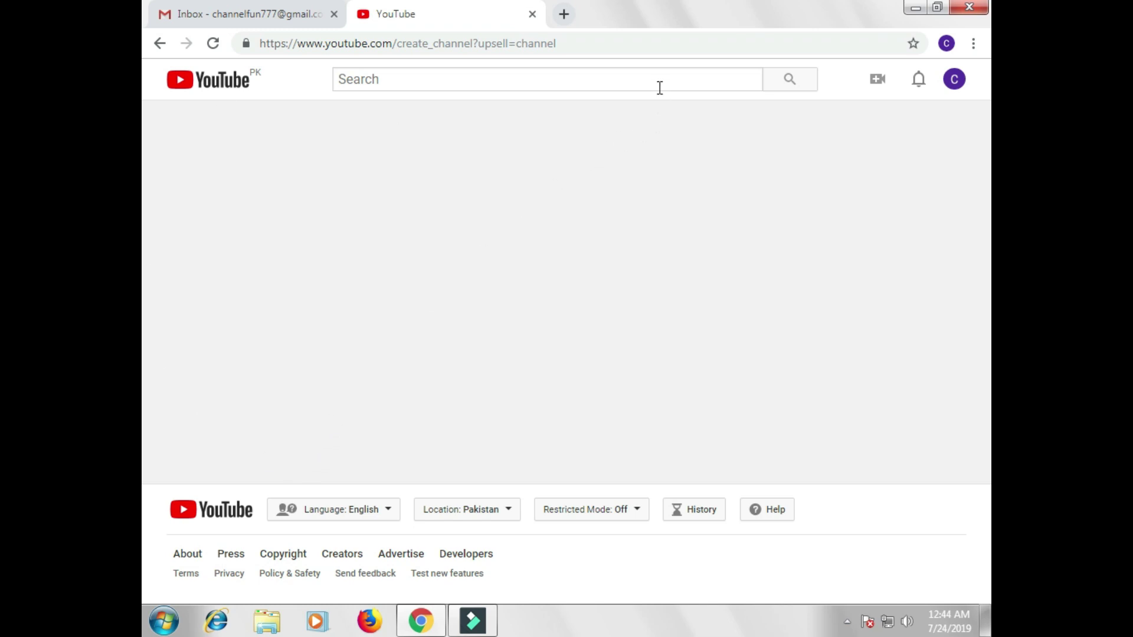
click(955, 84)
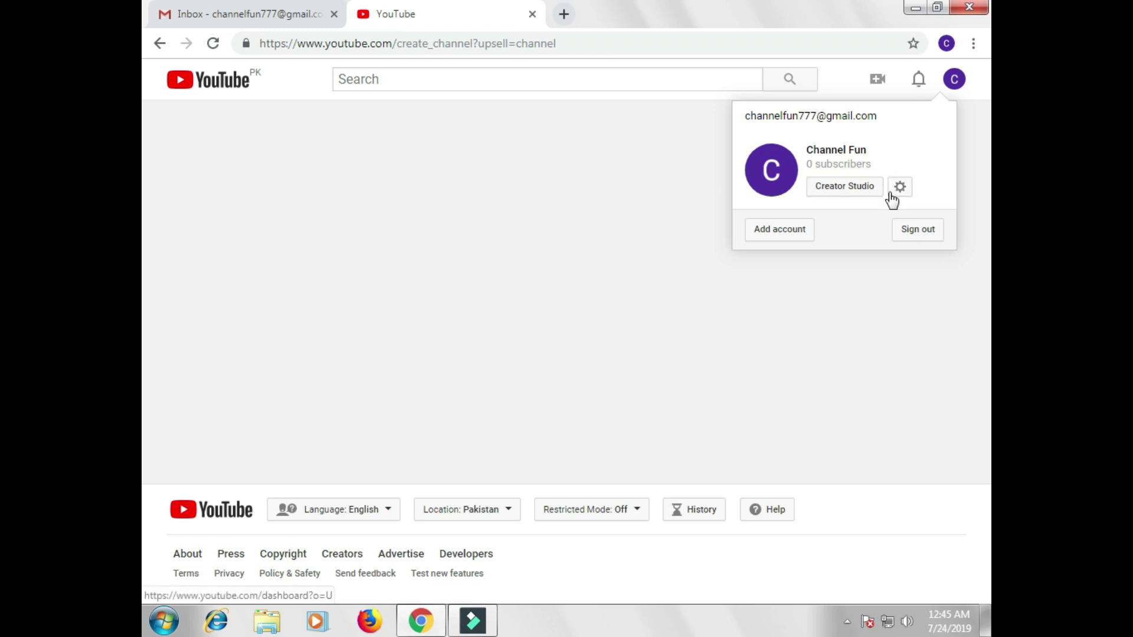
Step: Visit Creator Studio, dismiss its welcome message, then return to the Channel Fun channel page
click(853, 199)
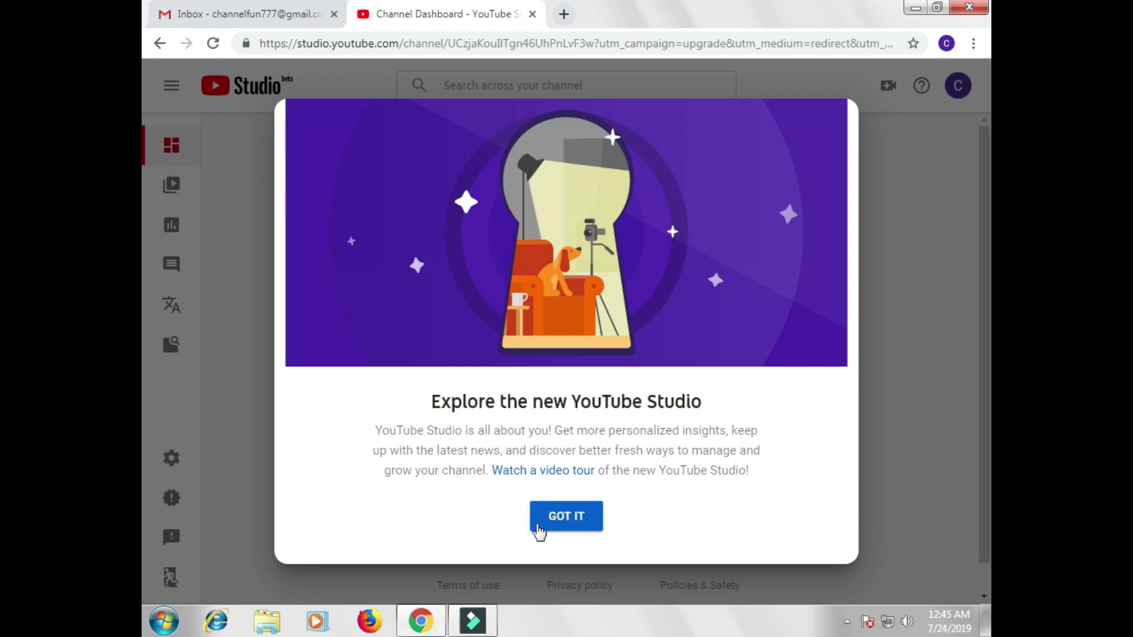
click(561, 527)
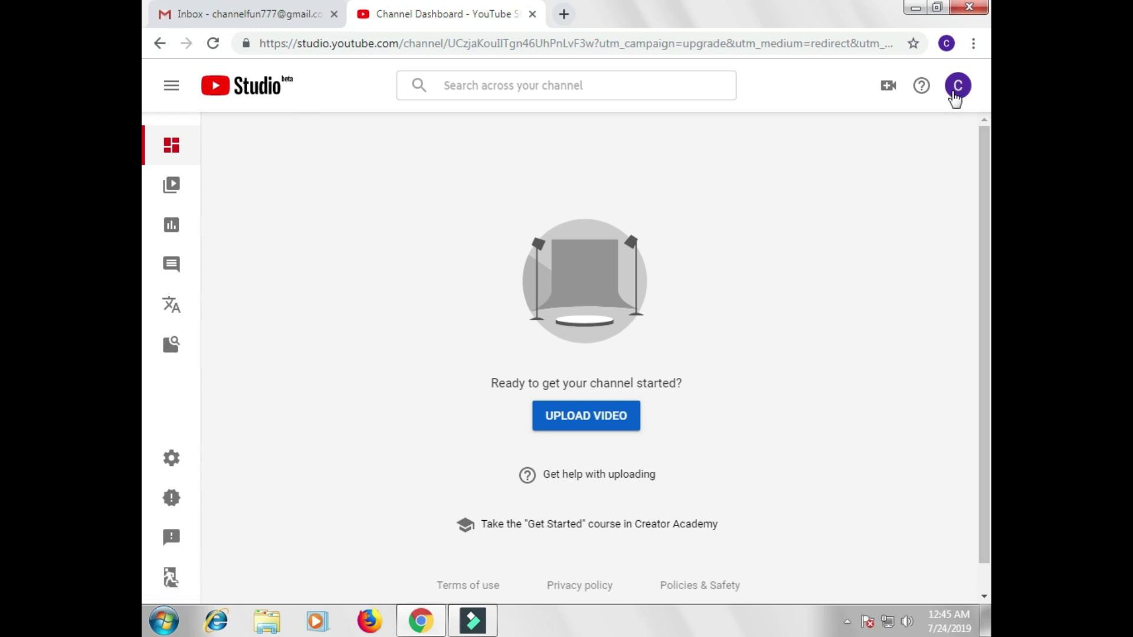
click(954, 94)
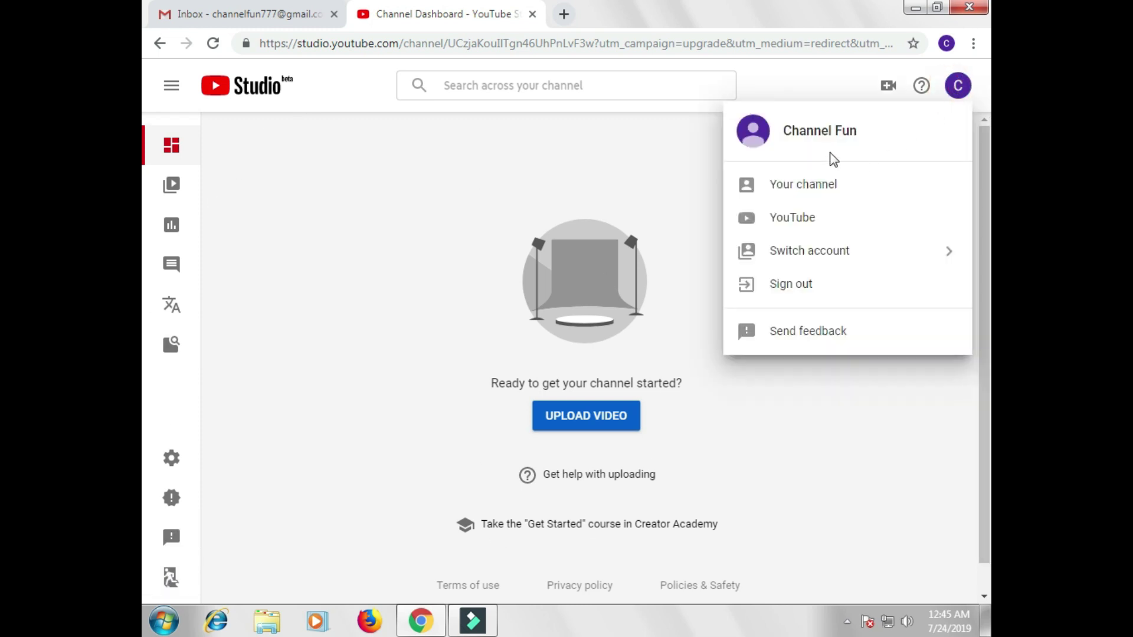
click(803, 193)
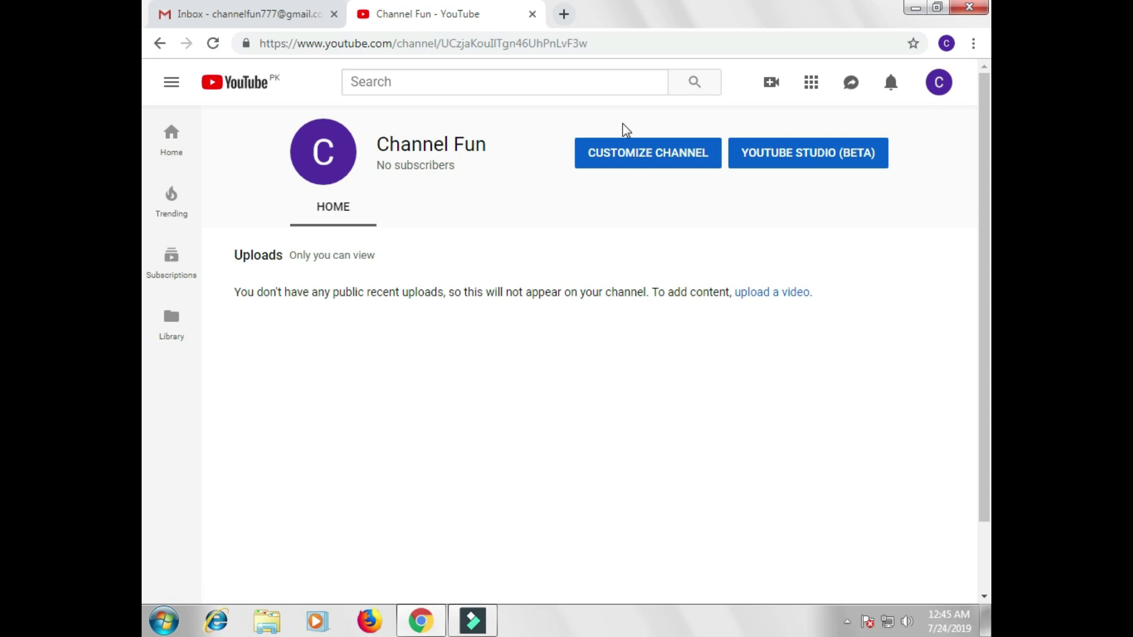
Step: Switch Channel Fun to the customizable layout and save the channel settings
click(637, 159)
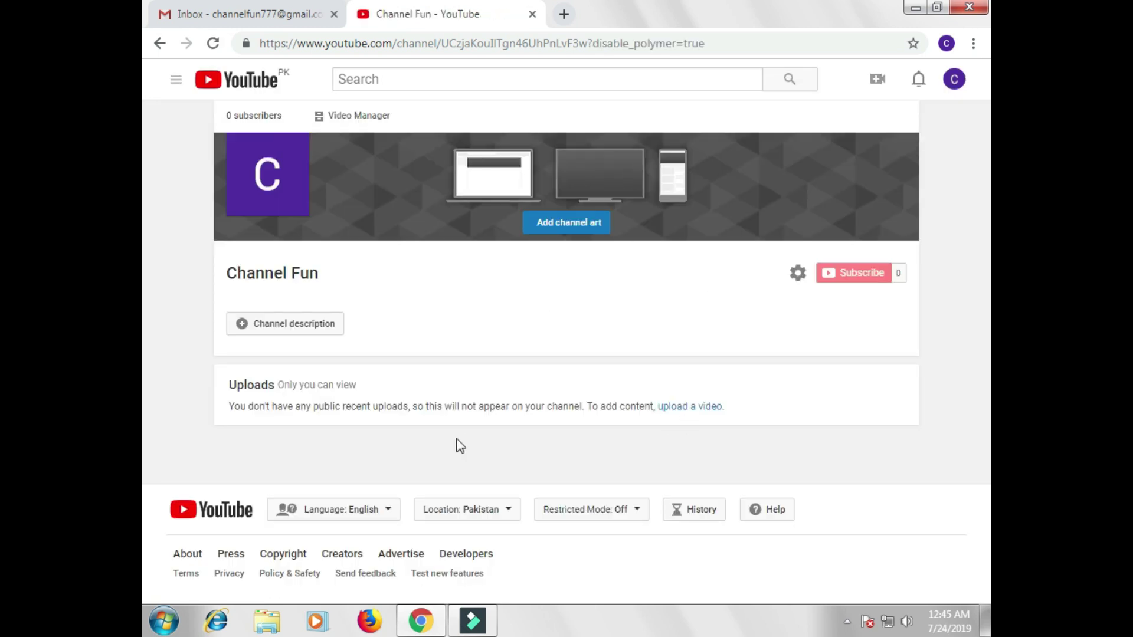
click(798, 276)
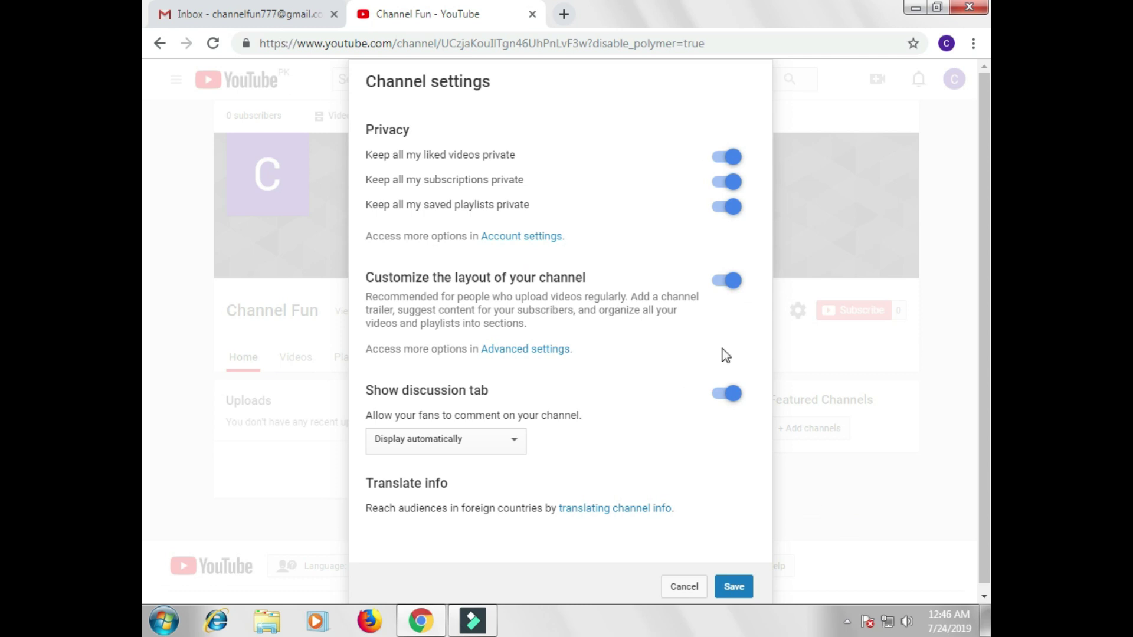
click(735, 594)
click(735, 594)
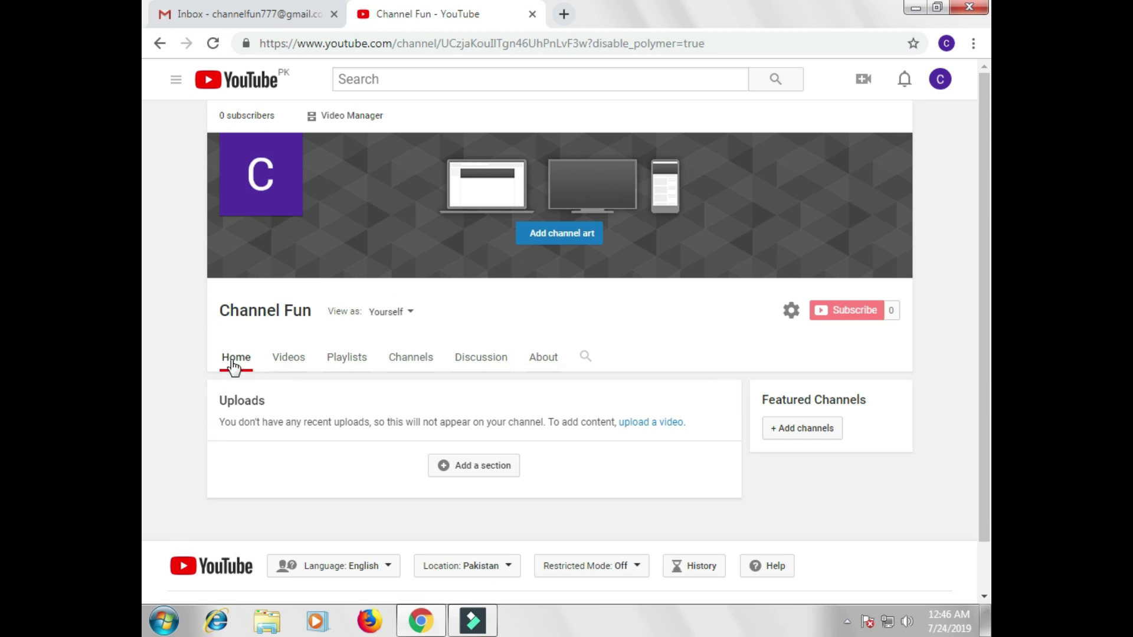
Step: Keep liked videos private in channel settings and save again
click(791, 312)
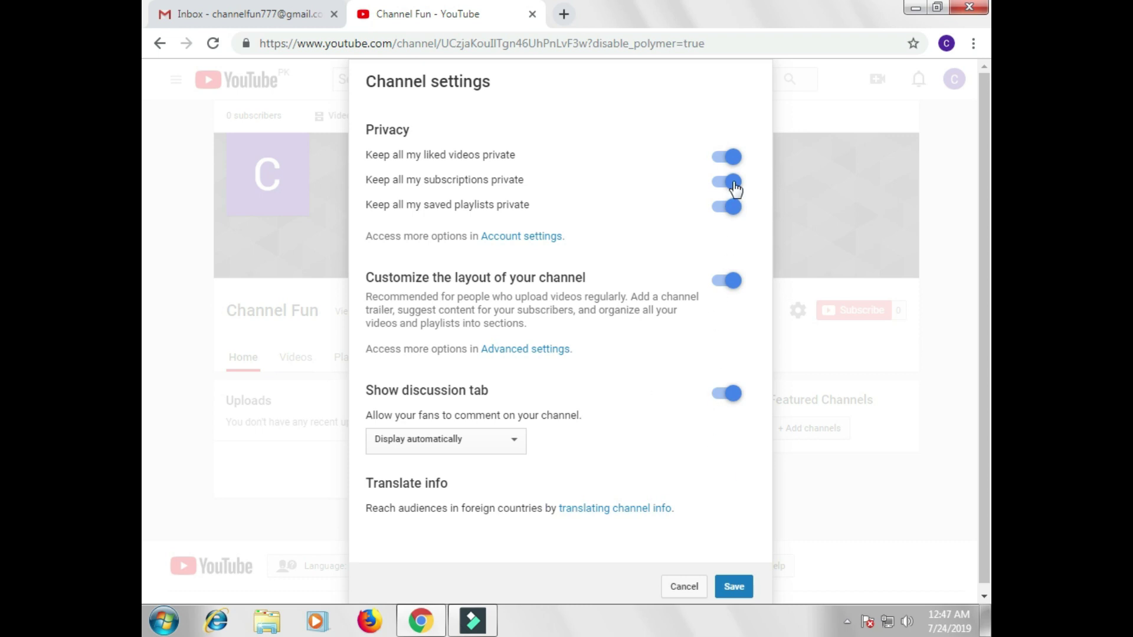
click(723, 156)
click(731, 156)
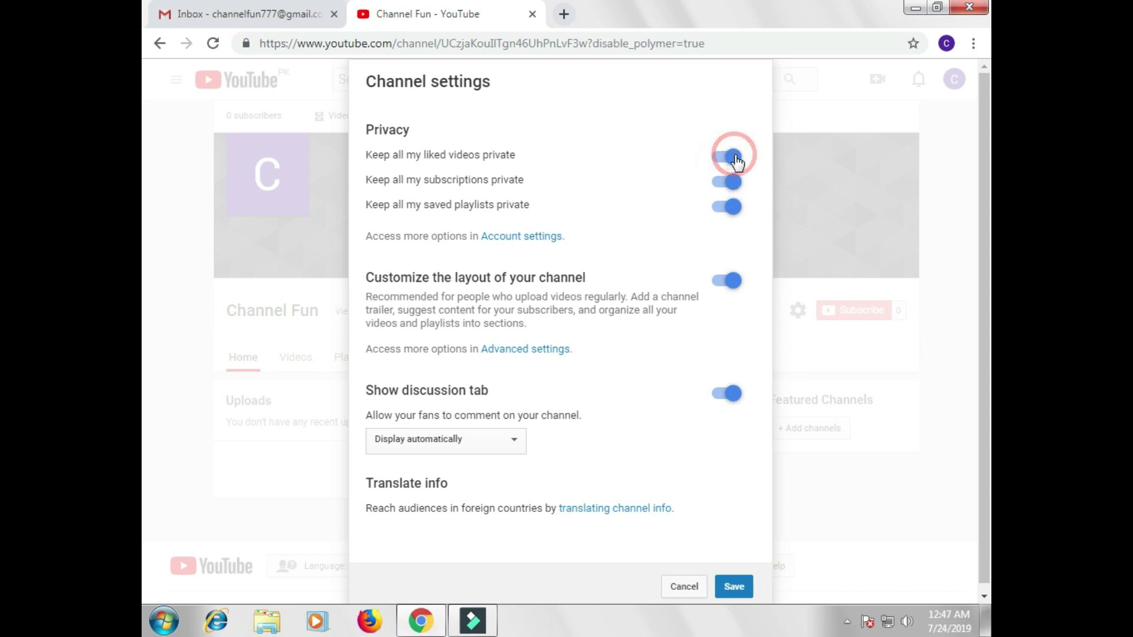
click(735, 590)
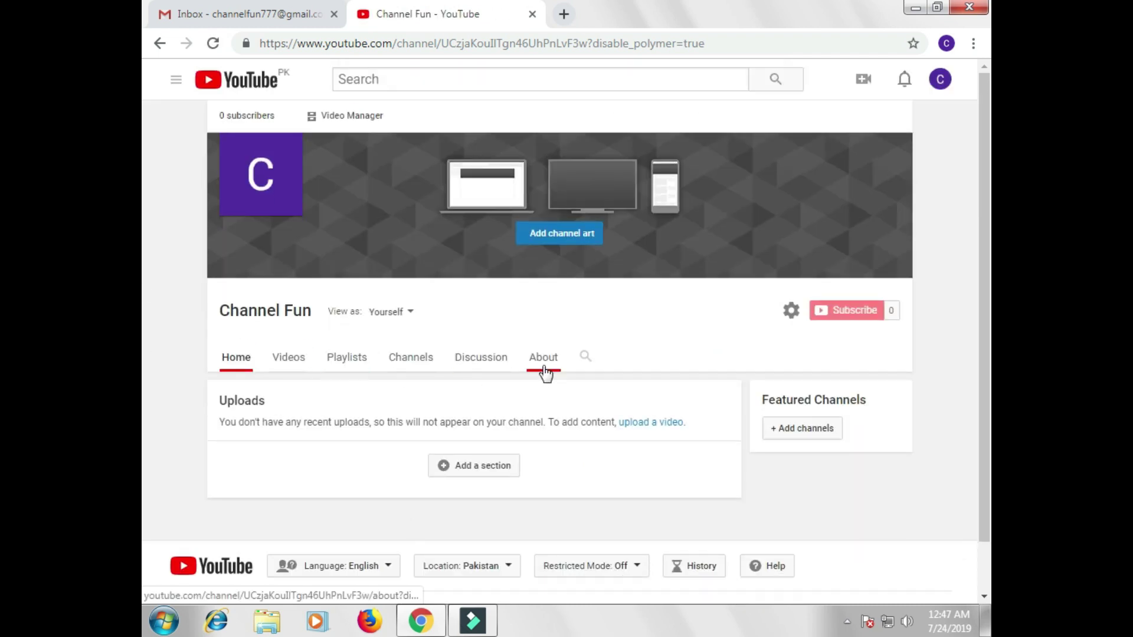
Step: Give the channel the About description 'this a testing channel'
click(531, 363)
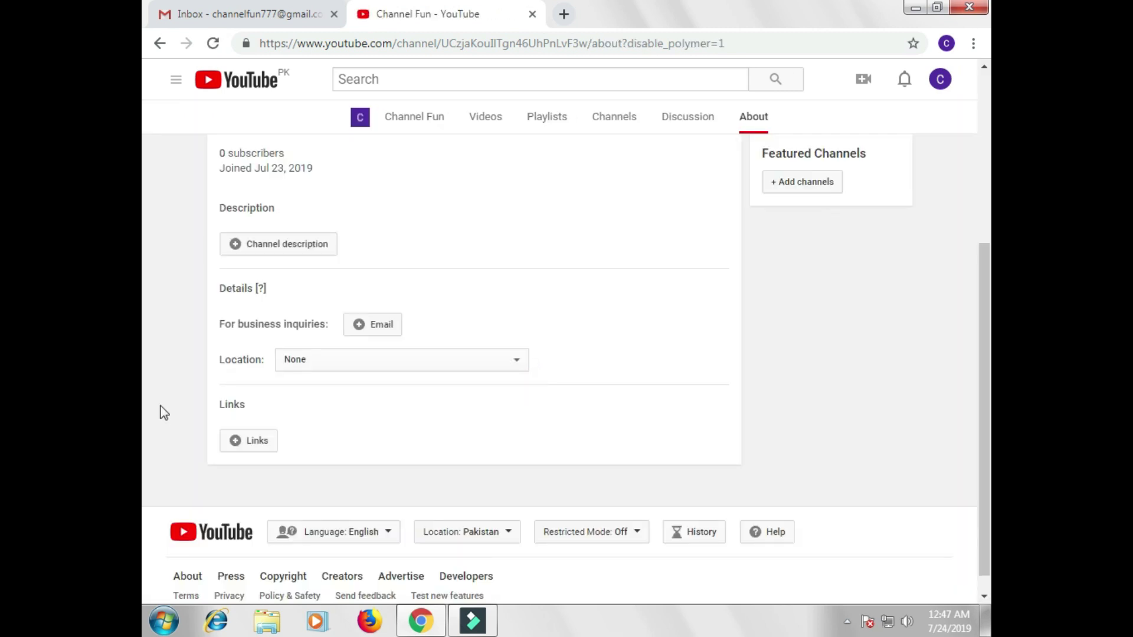
click(239, 250)
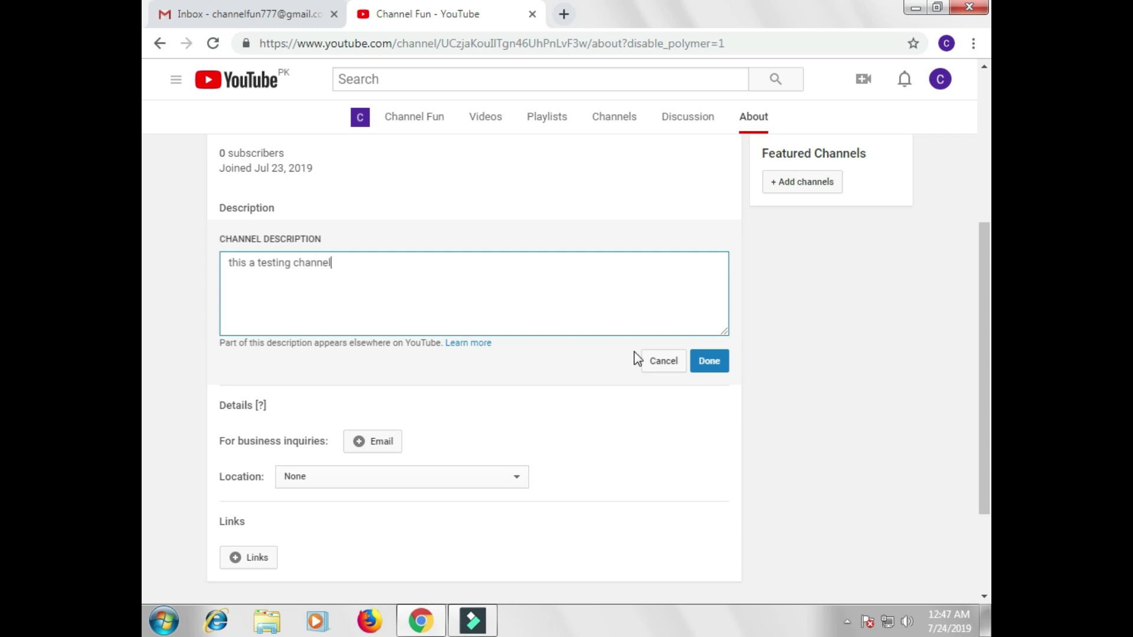
click(710, 366)
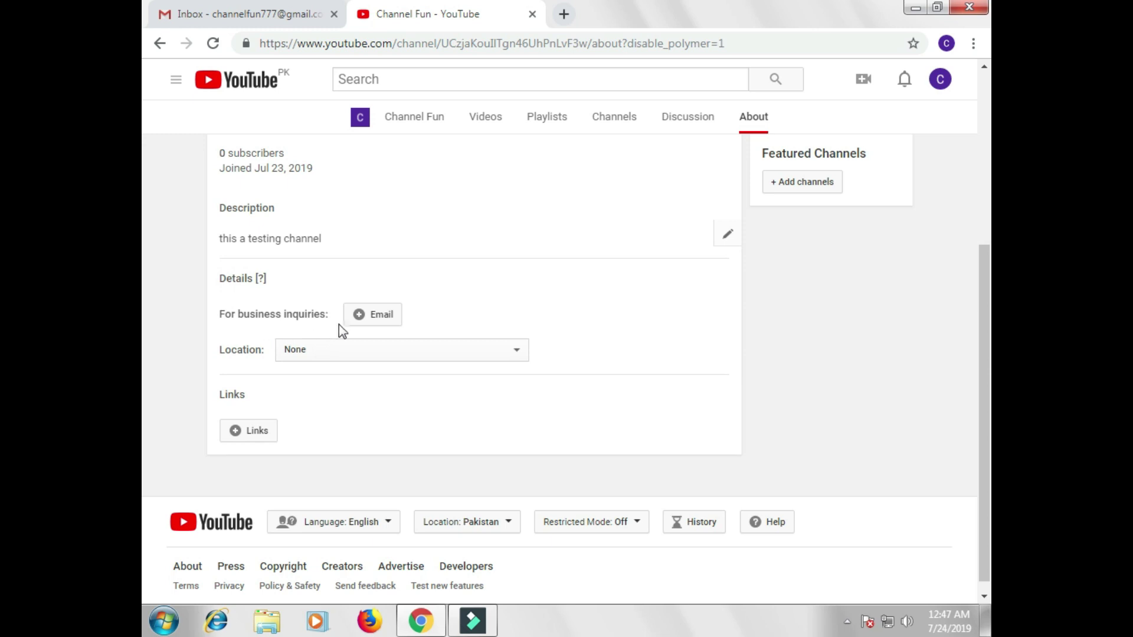
Step: Save a business inquiries email address, leave location as None, and begin adding links
click(362, 319)
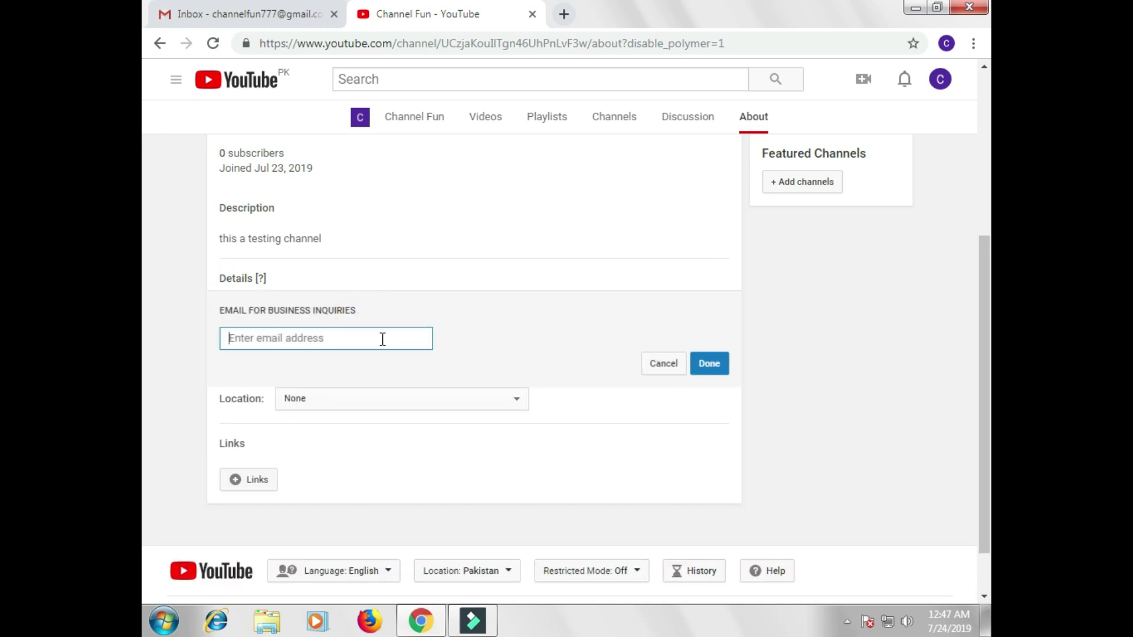
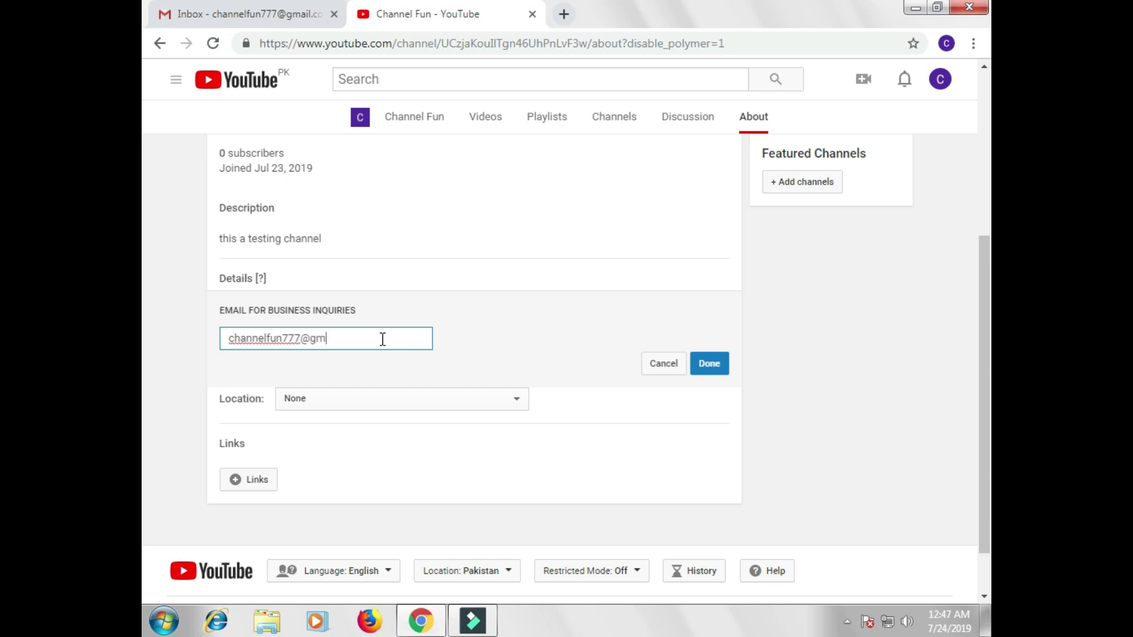
click(710, 364)
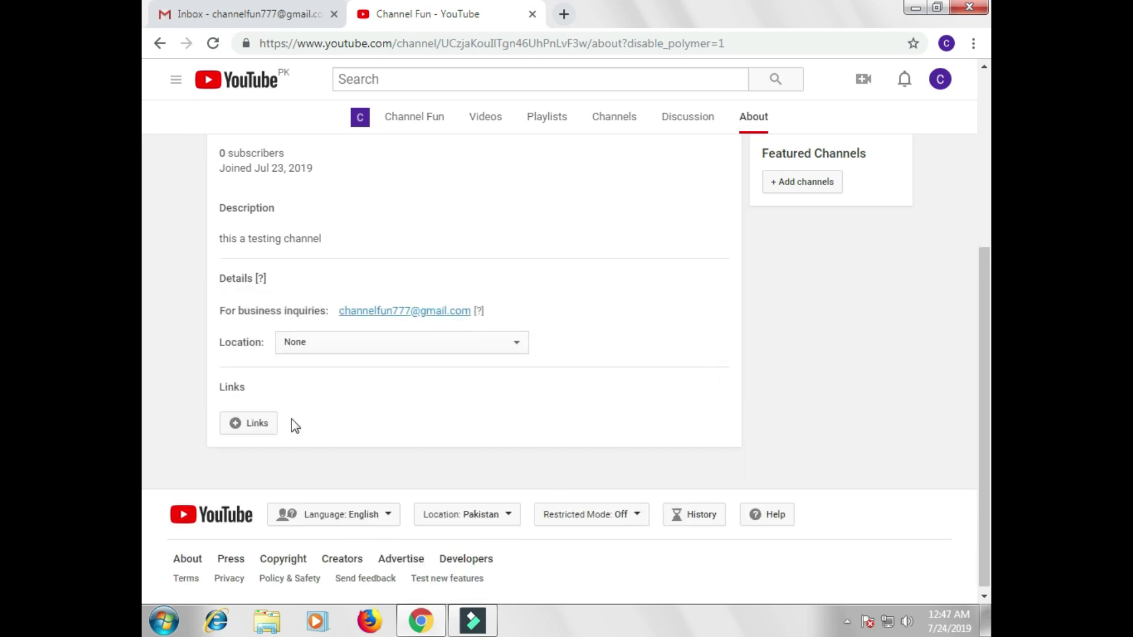
click(327, 345)
click(327, 345)
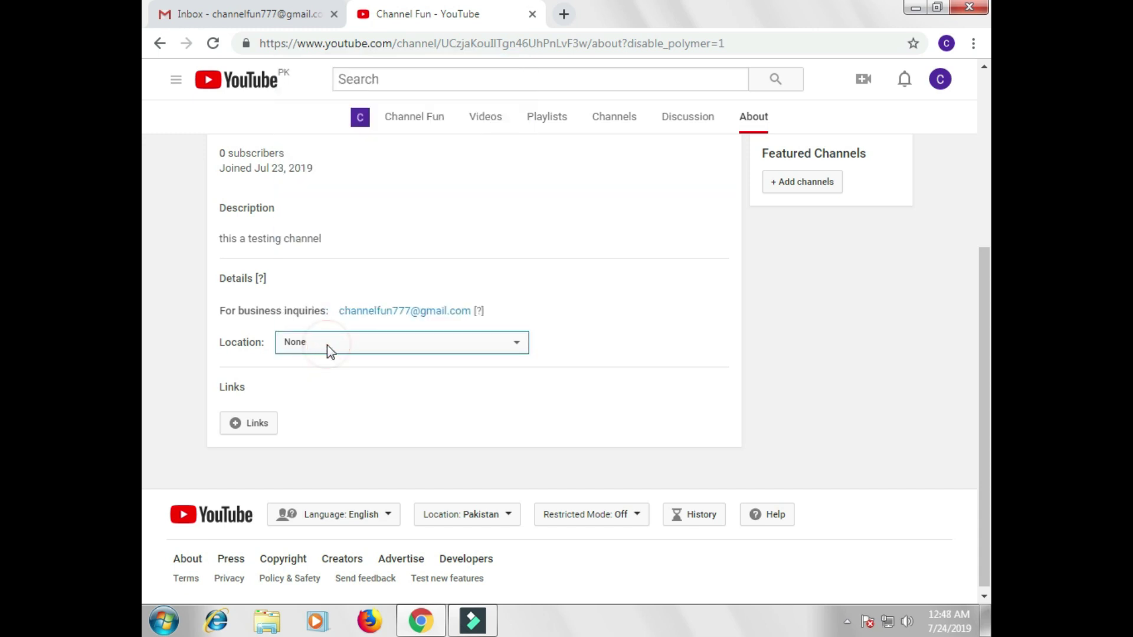
click(252, 428)
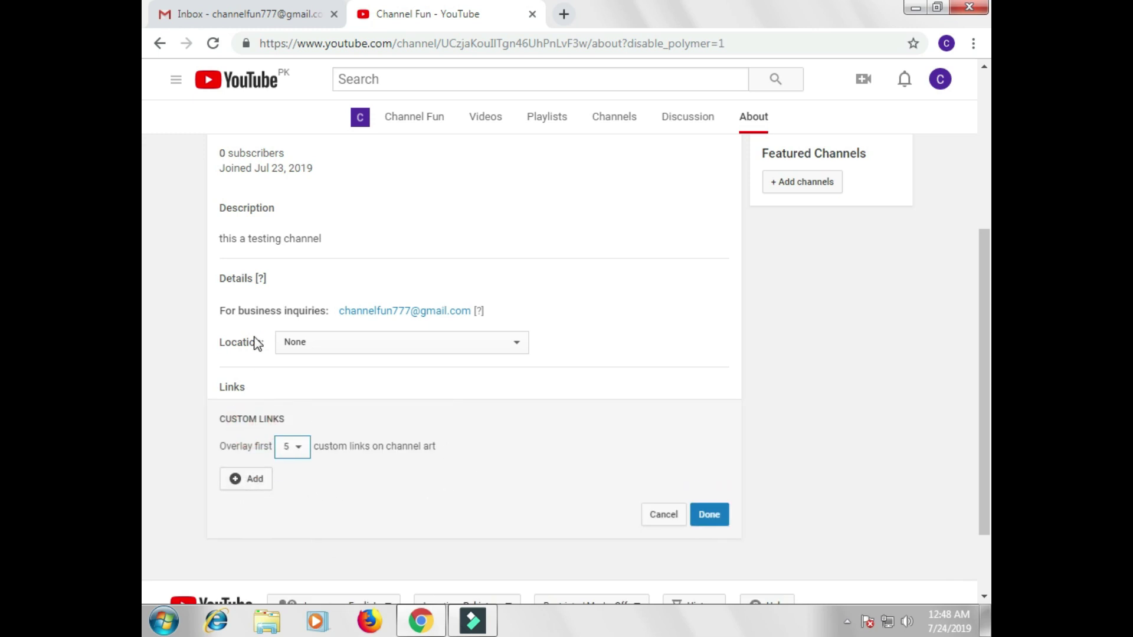
Step: Add a custom link titled 'instagram' to an Instagram profile URL, keeping five links on channel art
click(245, 481)
click(308, 476)
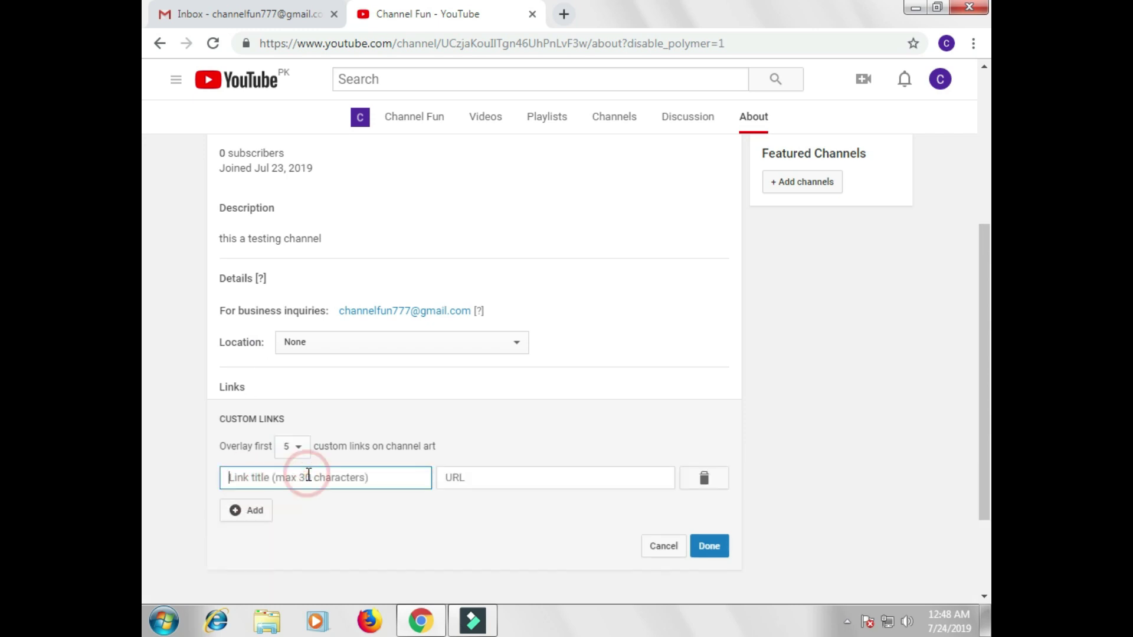
click(295, 446)
click(299, 449)
click(301, 478)
text(instagram)
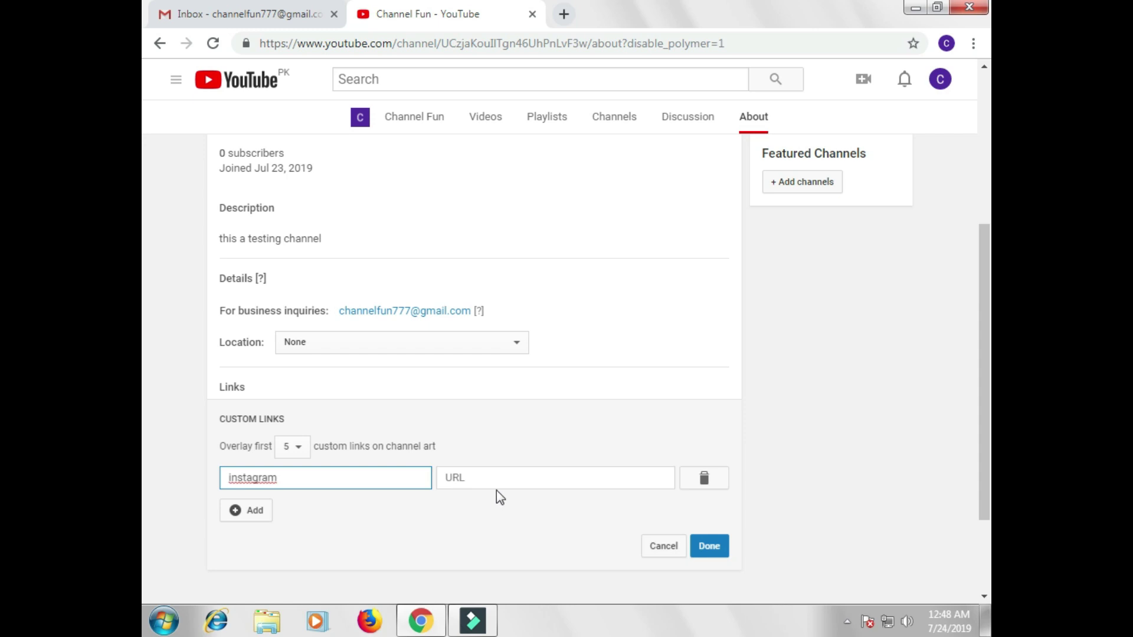
click(500, 477)
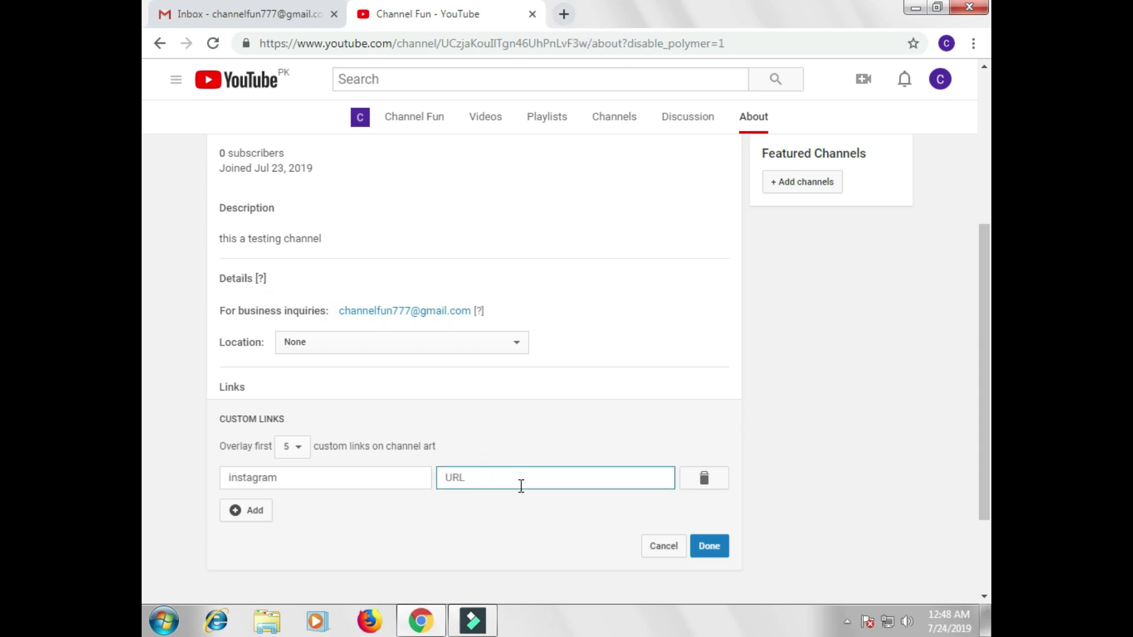
text(www.instagram.com/beautyy)
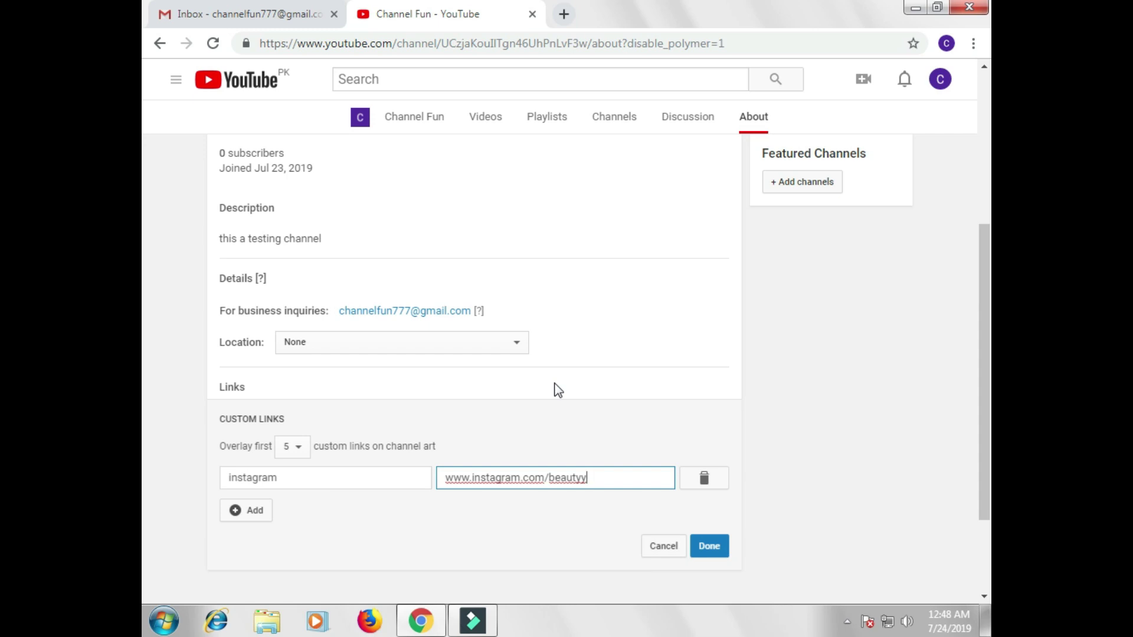
text(_dona)
click(712, 547)
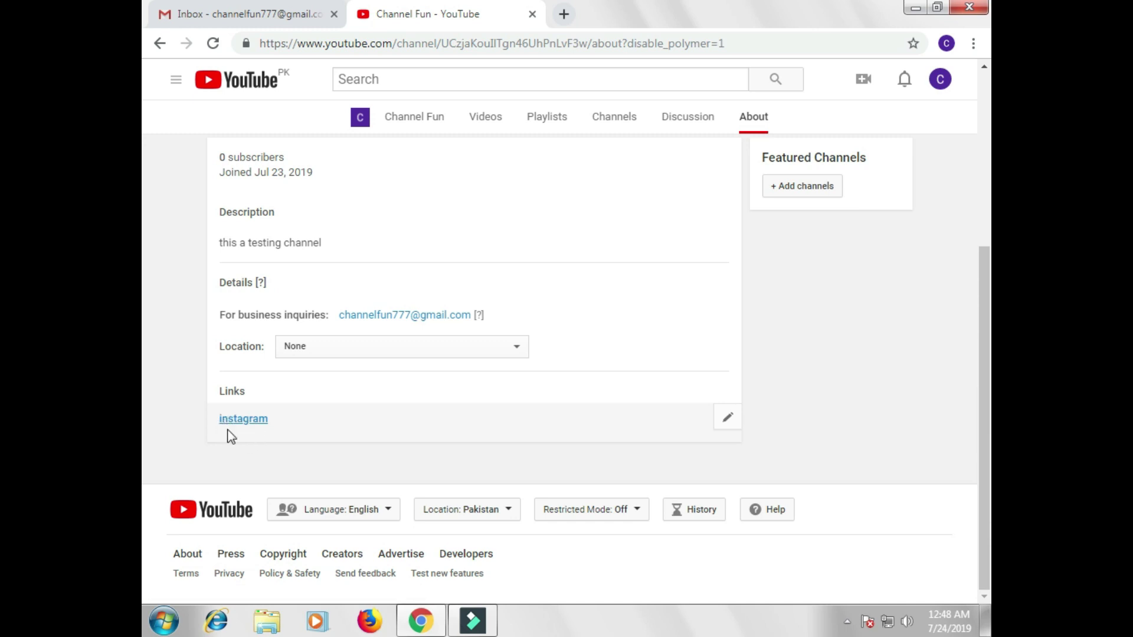
Step: Test the instagram link by viewing the opened Instagram profile, then return to Channel Fun
click(247, 420)
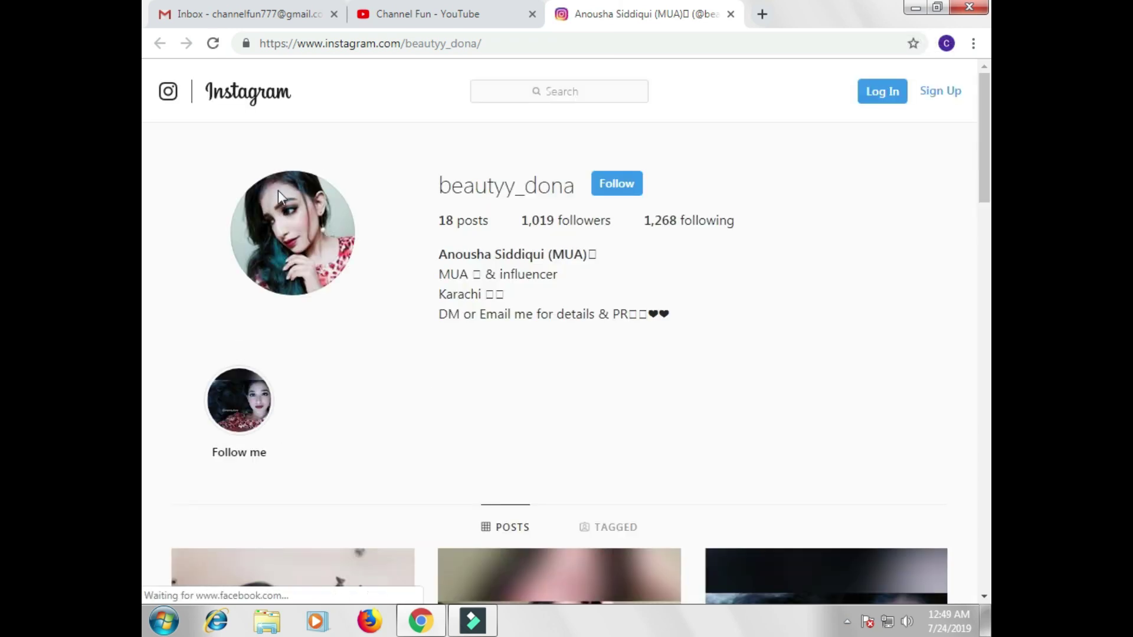
scroll(529, 366, down, 5)
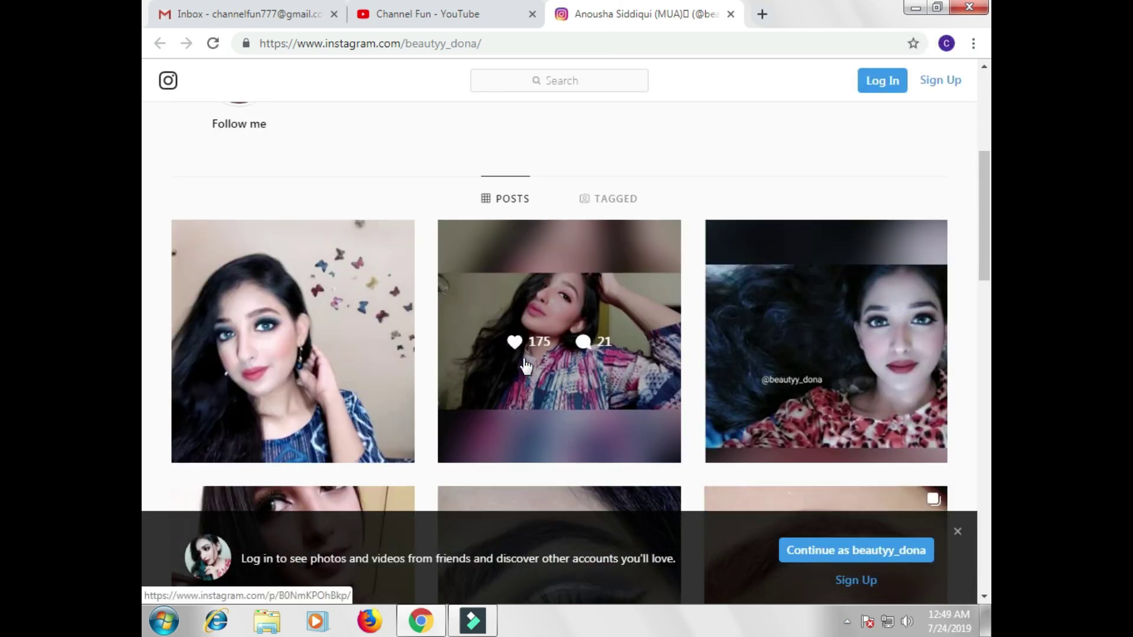
scroll(527, 366, up, 5)
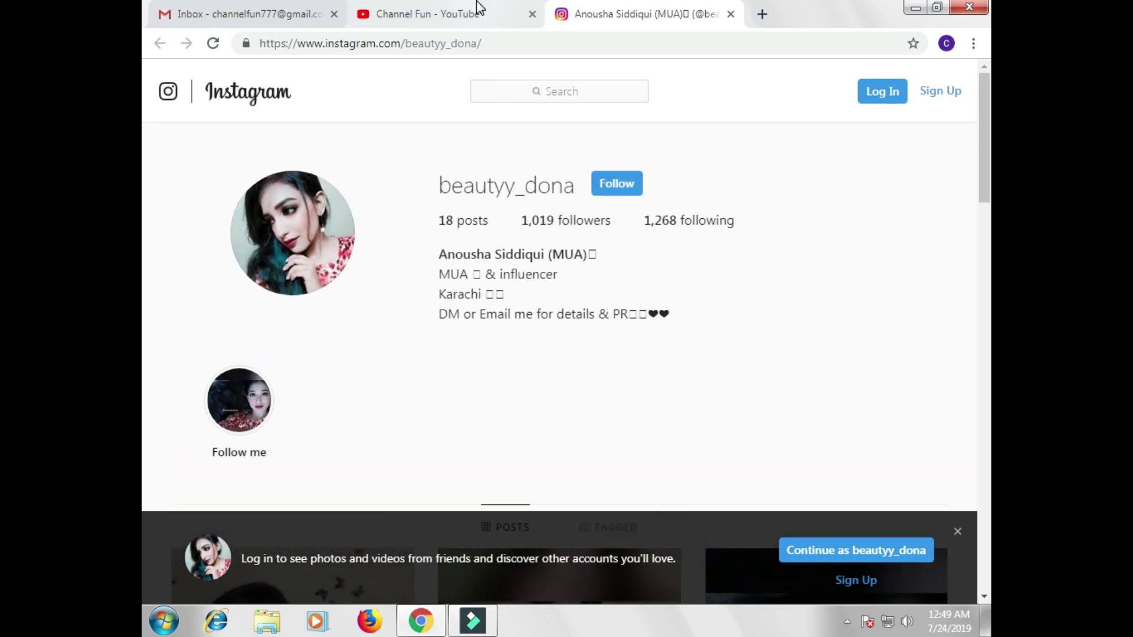
click(460, 14)
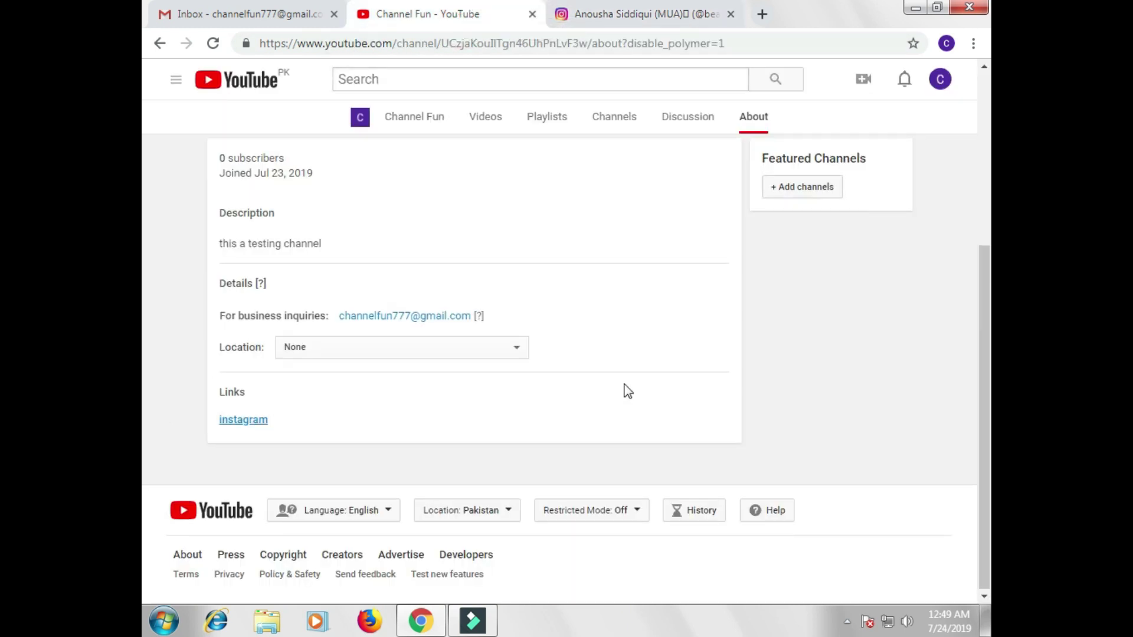
scroll(628, 392, up, 4)
mouse_move(297, 210)
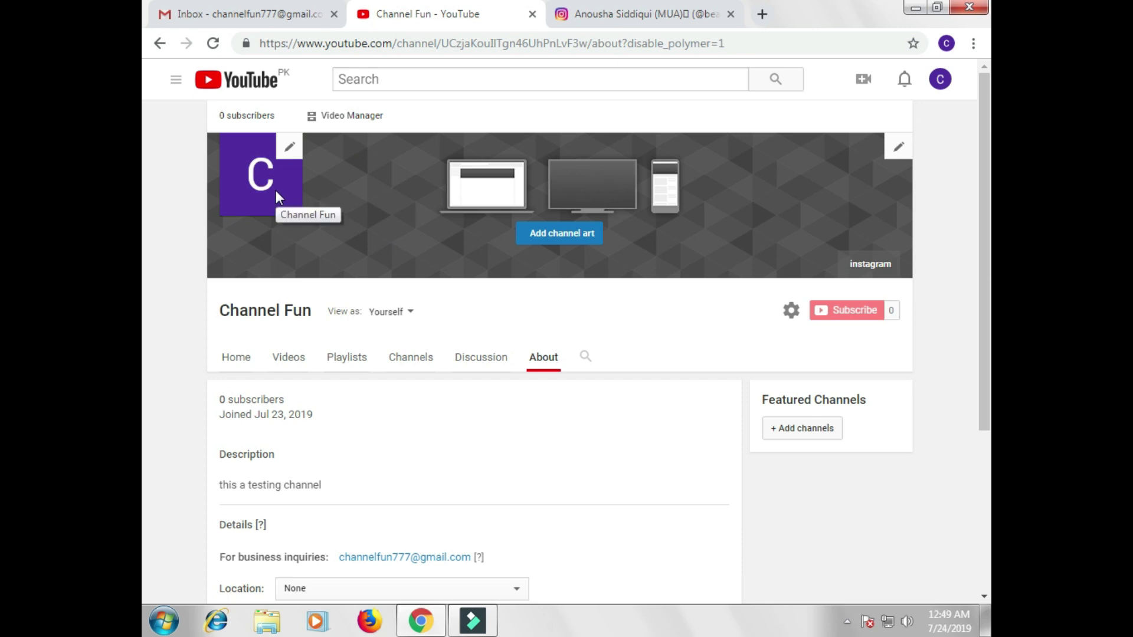
scroll(280, 199, down, 3)
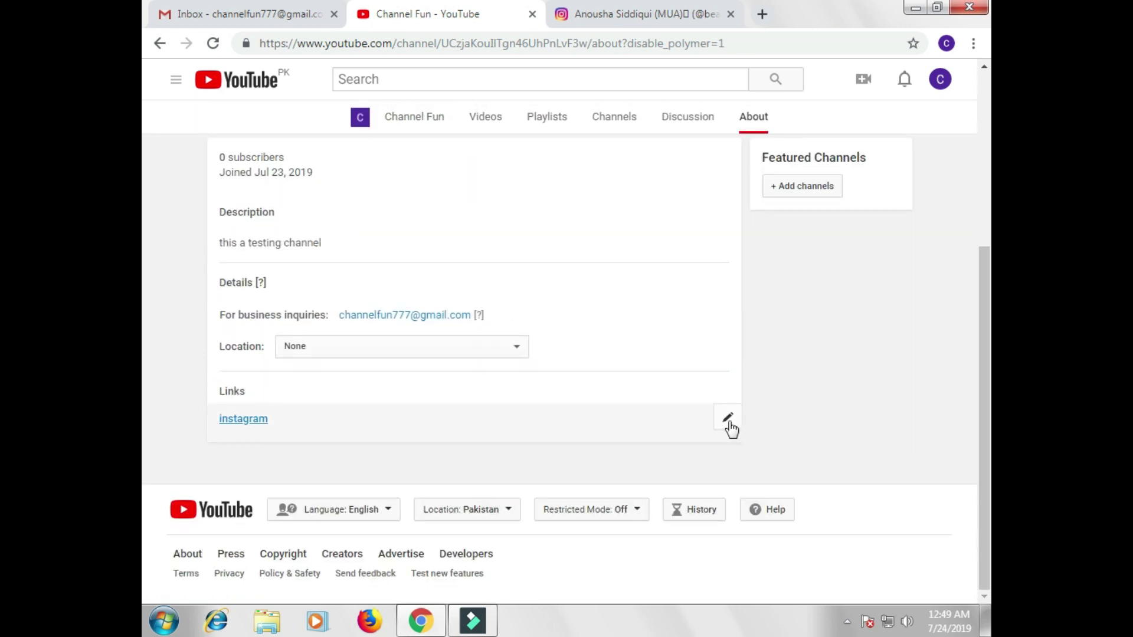
click(724, 420)
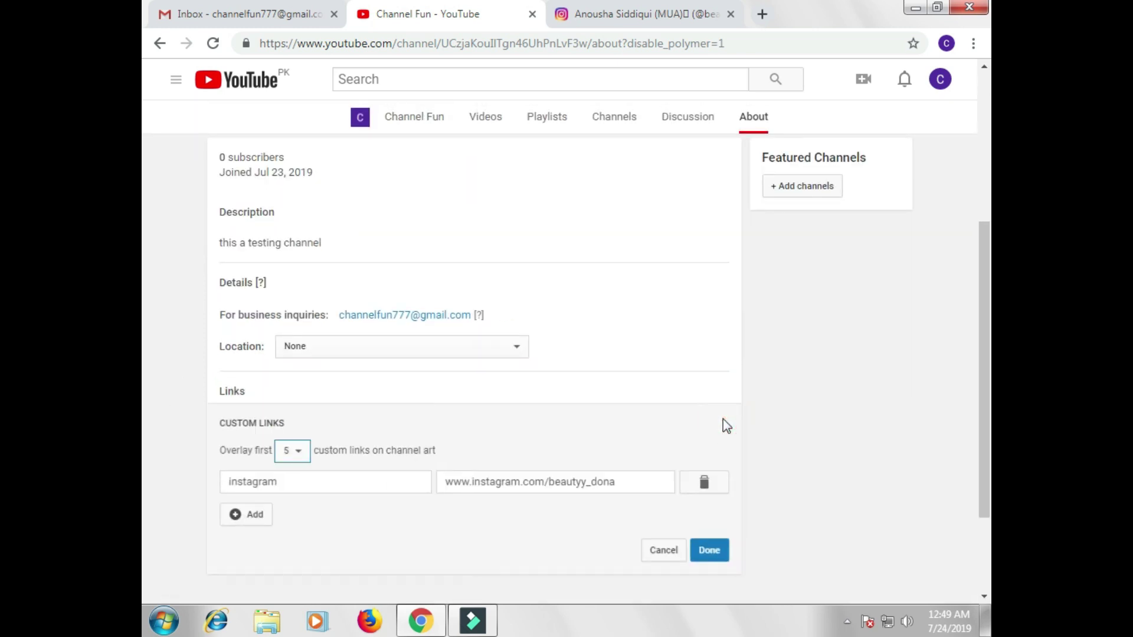
click(247, 524)
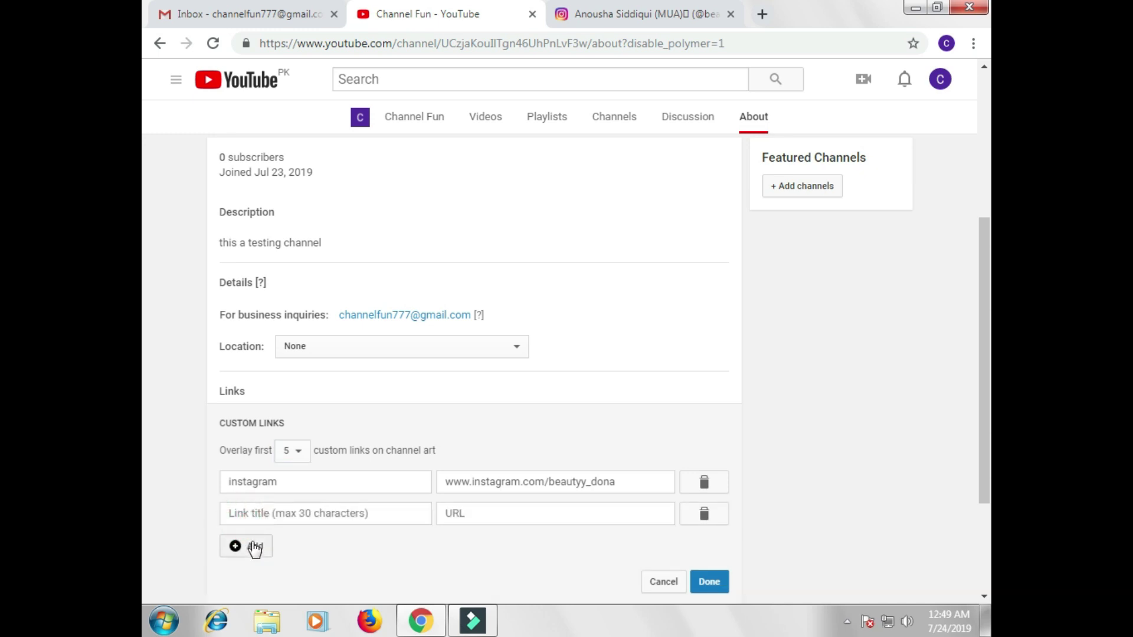
click(656, 584)
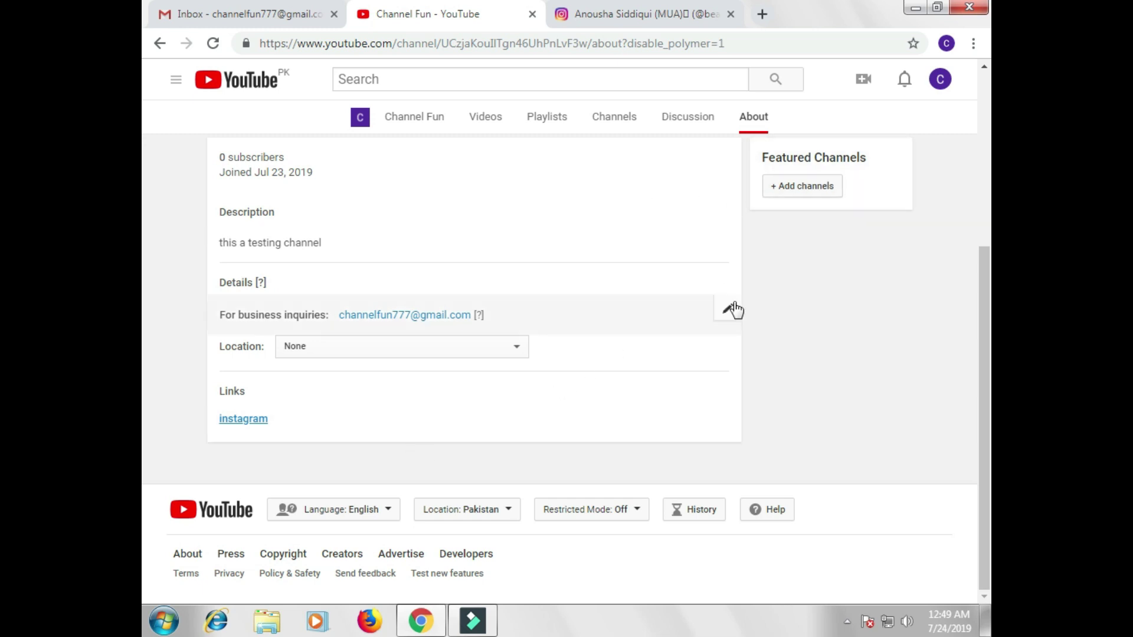
scroll(734, 307, up, 4)
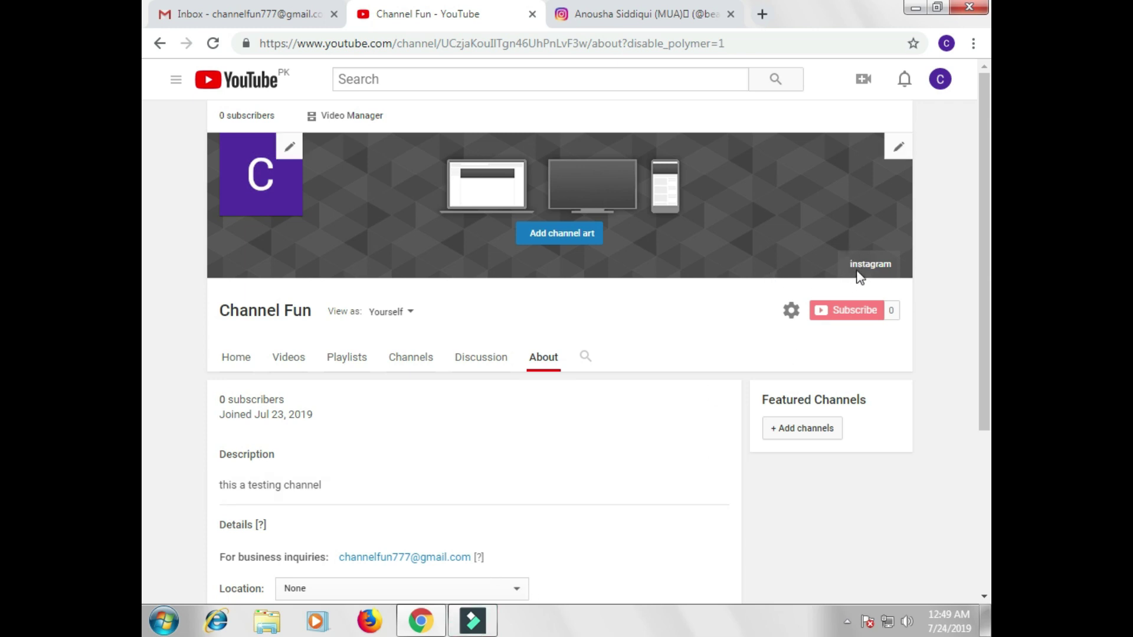
Step: Edit the channel icon, opening the Google About me photo picker
click(287, 149)
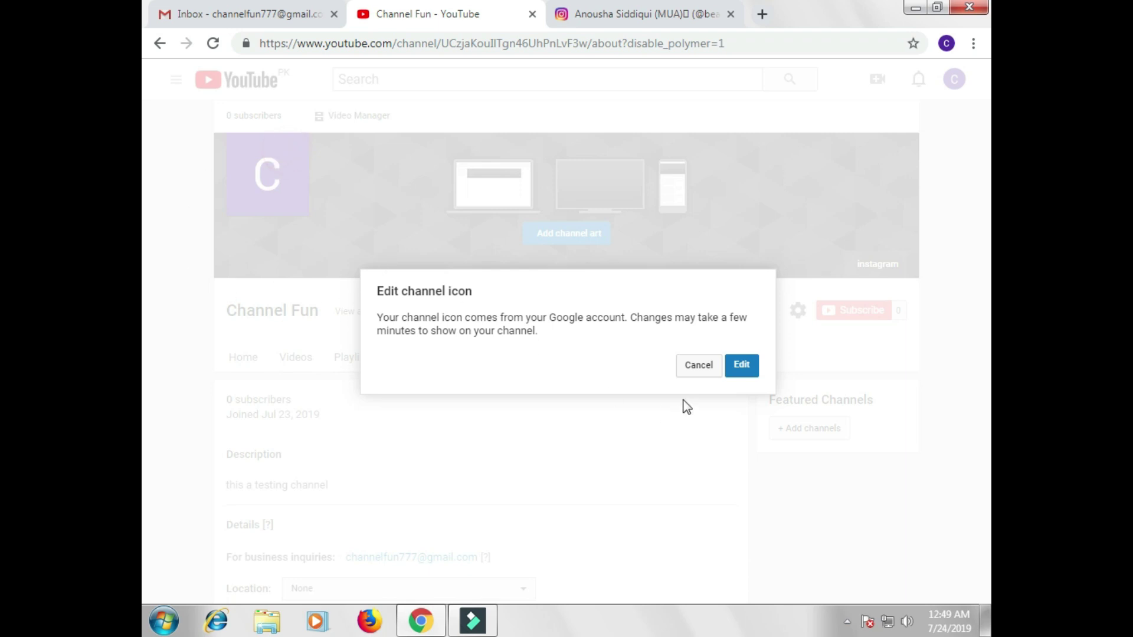
click(740, 367)
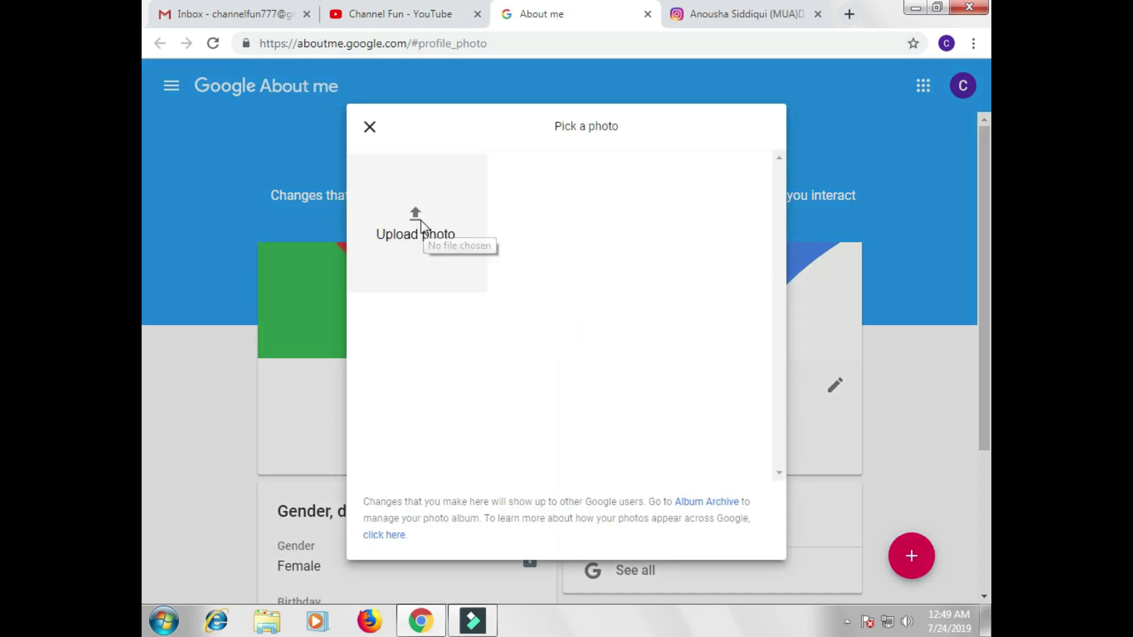
Step: Cancel the photo picker and name editor unchanged, close About me, and dismiss the icon prompt
click(370, 127)
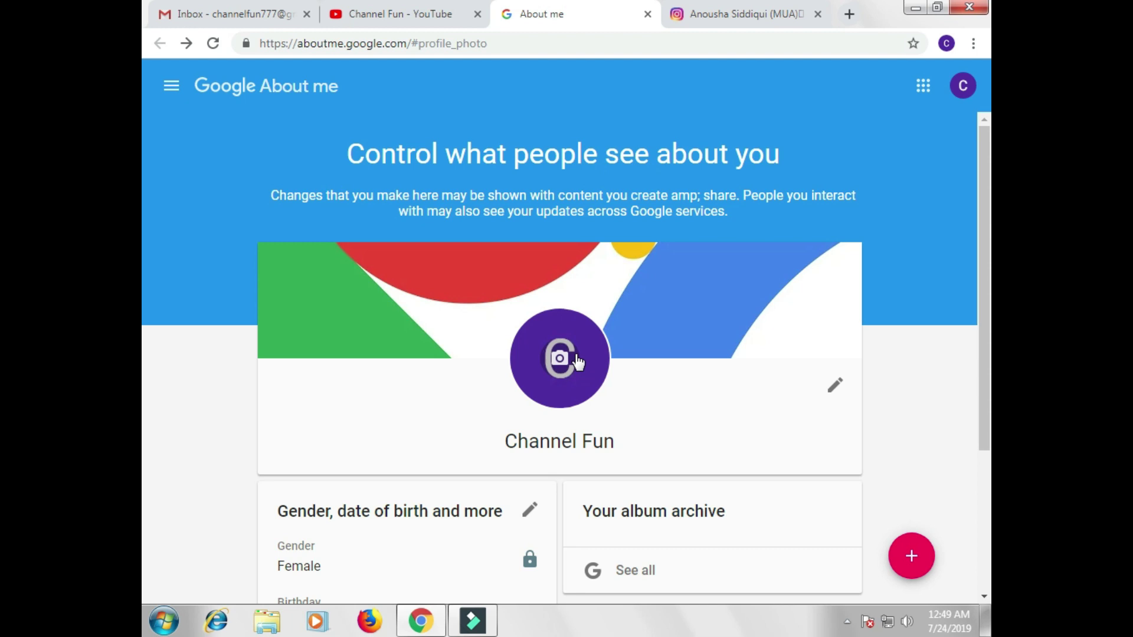
scroll(574, 360, down, 4)
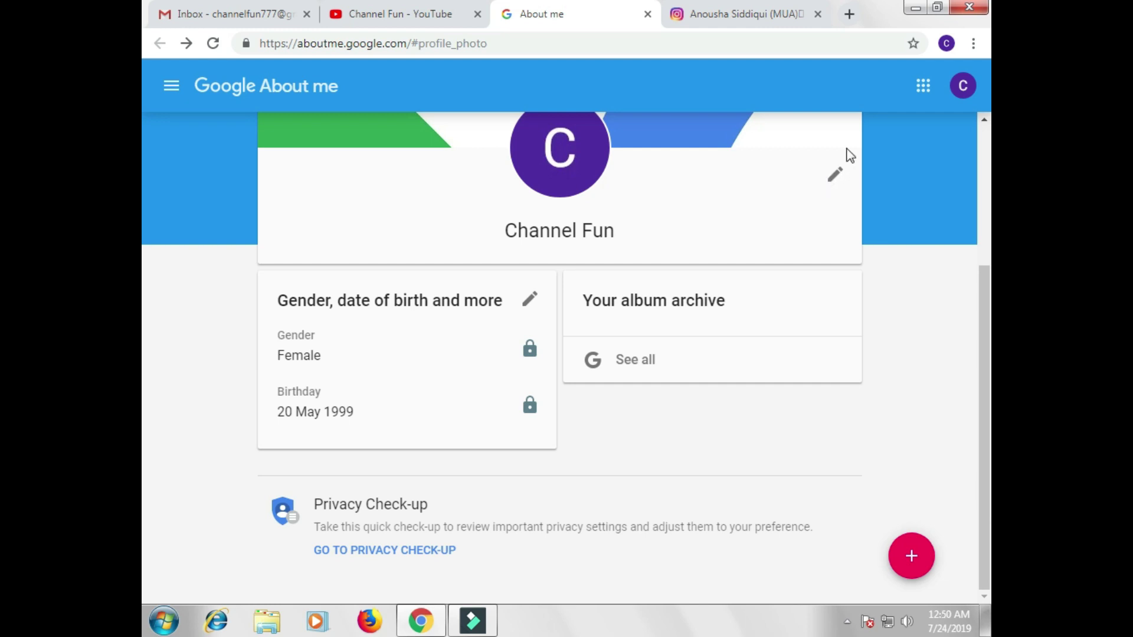
click(835, 180)
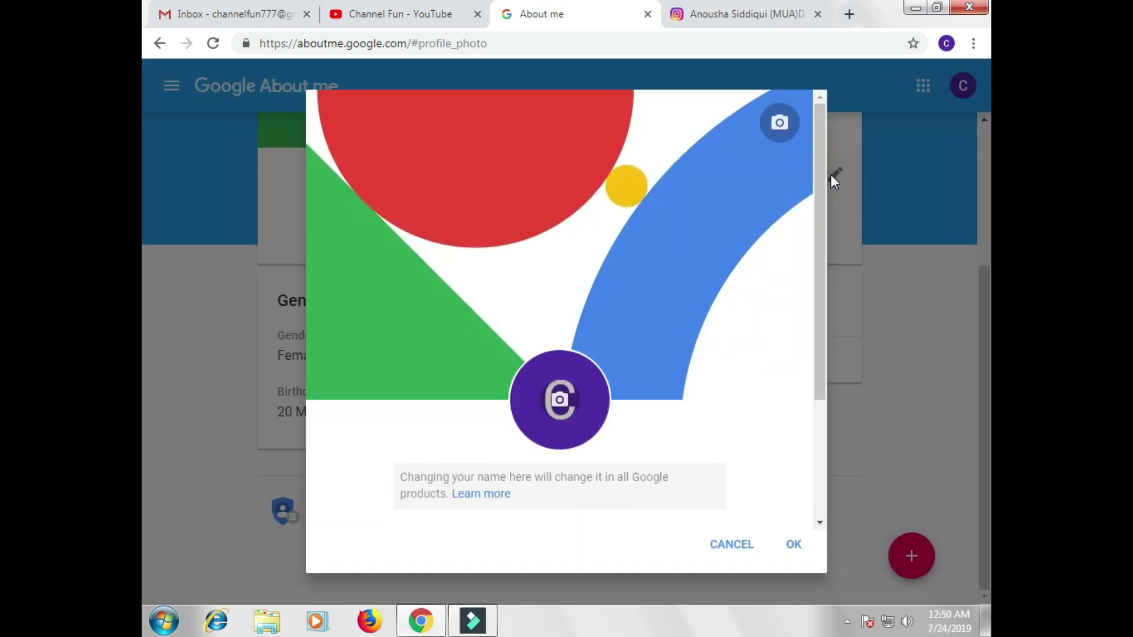
scroll(726, 422, down, 3)
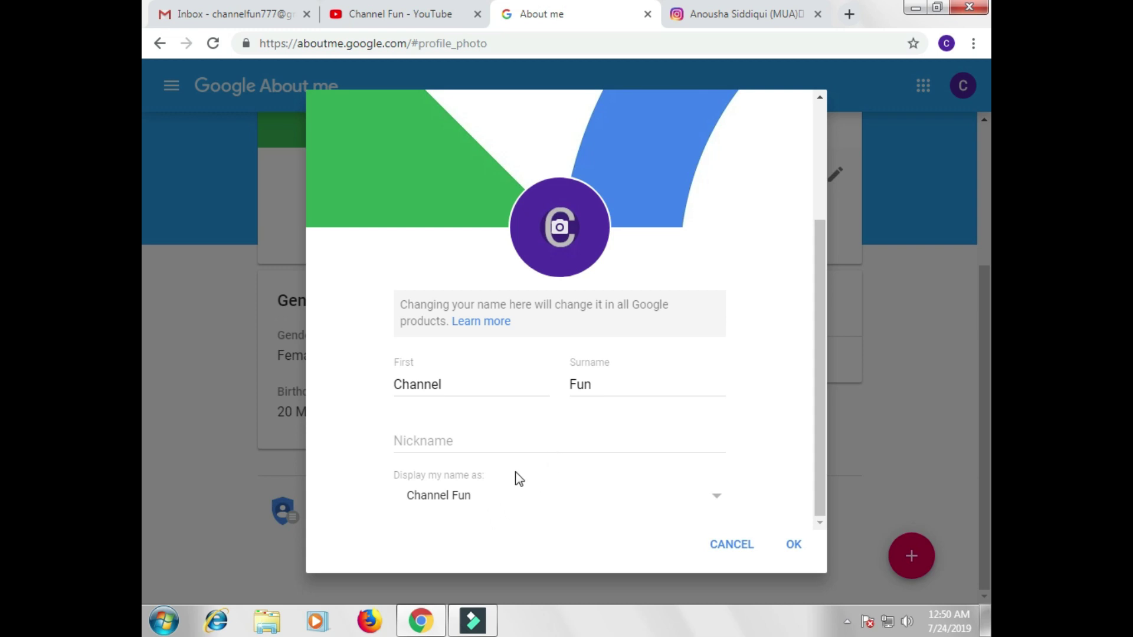
click(746, 546)
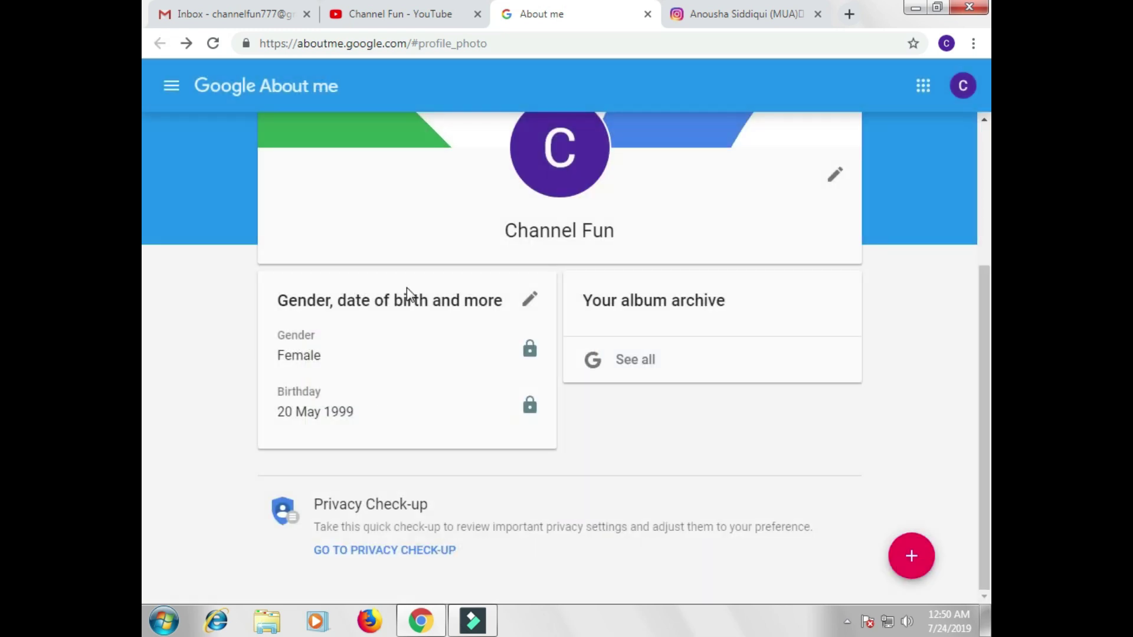
click(648, 14)
click(413, 413)
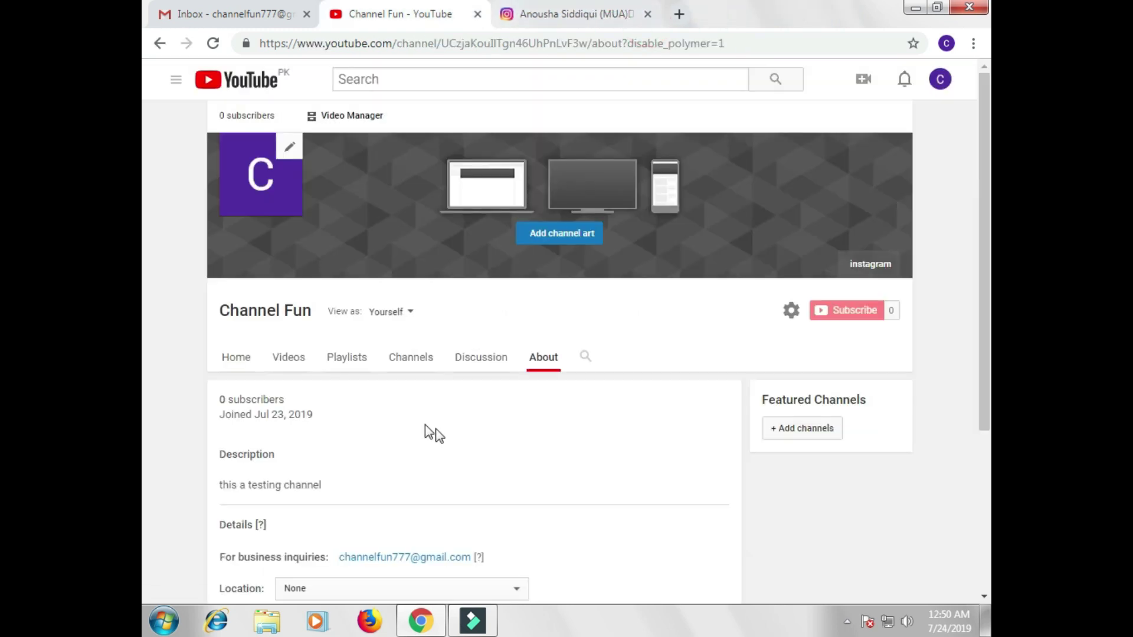
Step: Cancel adding channel art and view the Videos tab, which shows no uploads
click(565, 234)
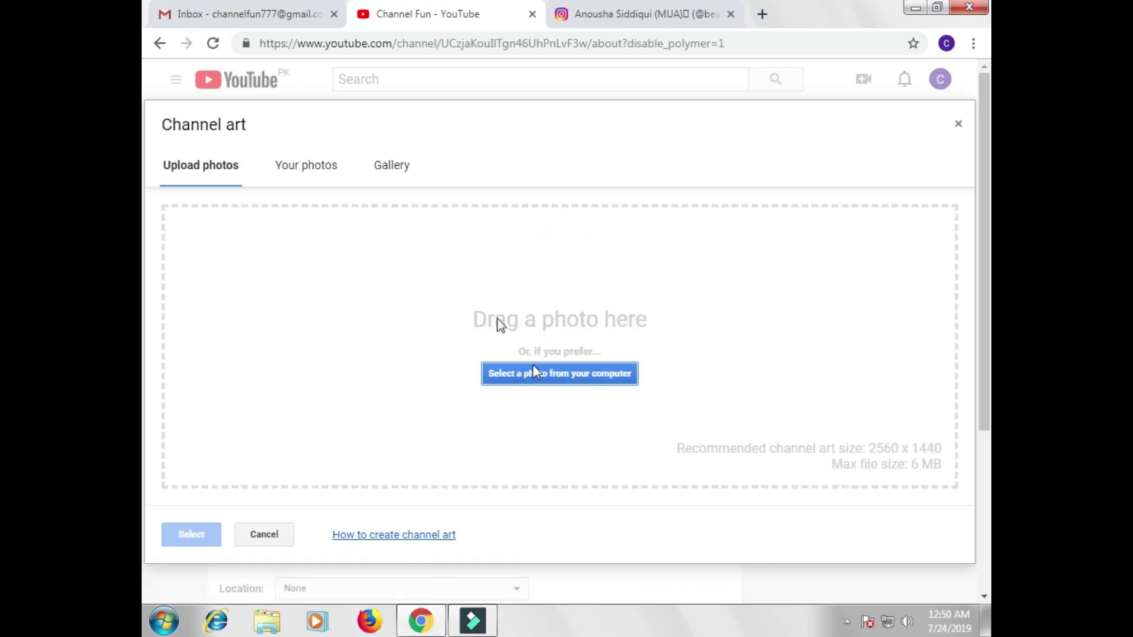
click(959, 124)
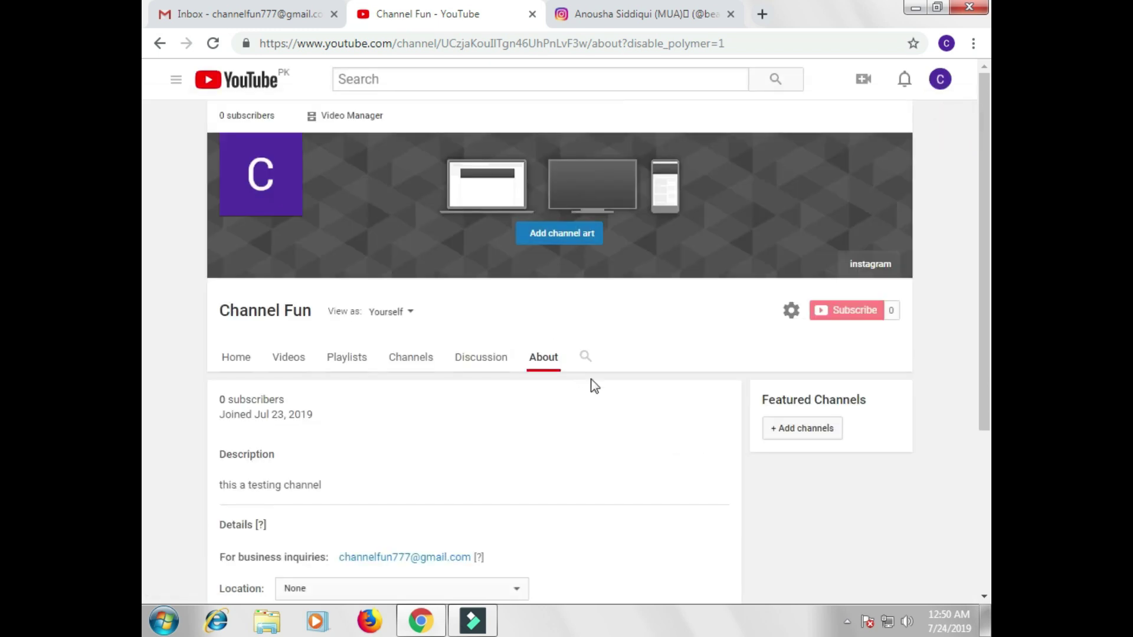
scroll(654, 357, down, 3)
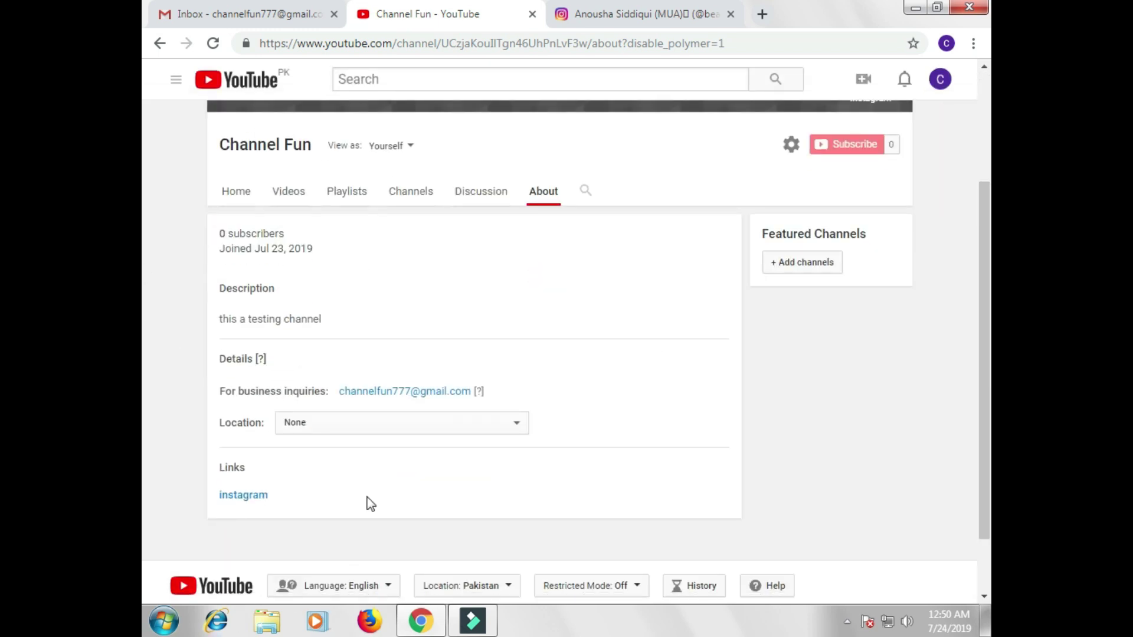
click(288, 191)
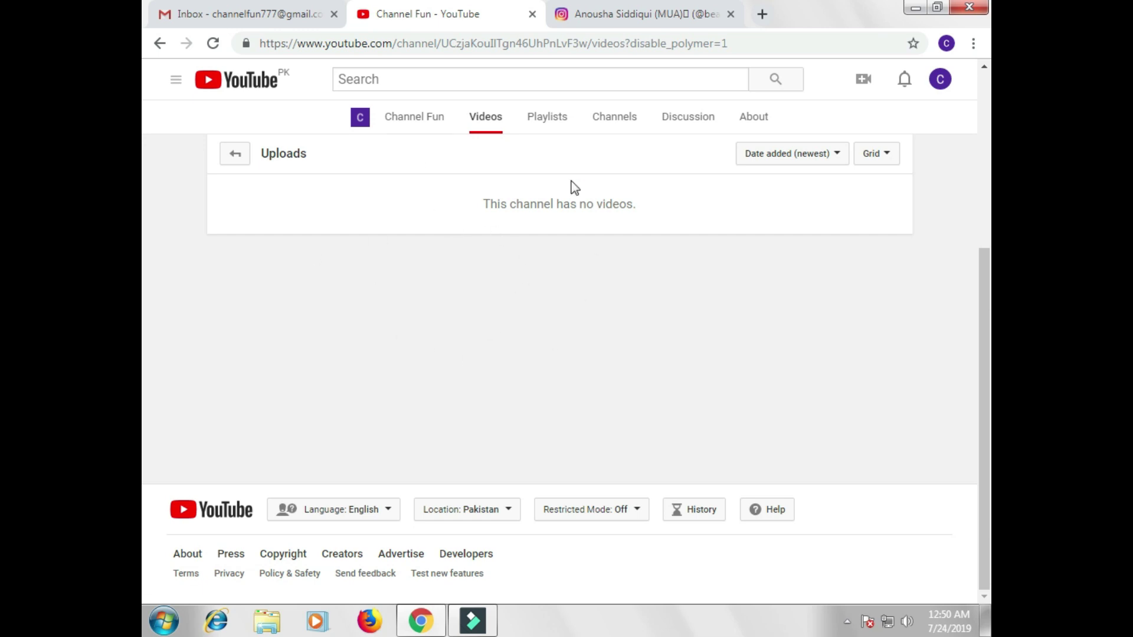
Step: Browse the Playlists, Channels and Discussion tabs, then return to the About page header
click(548, 120)
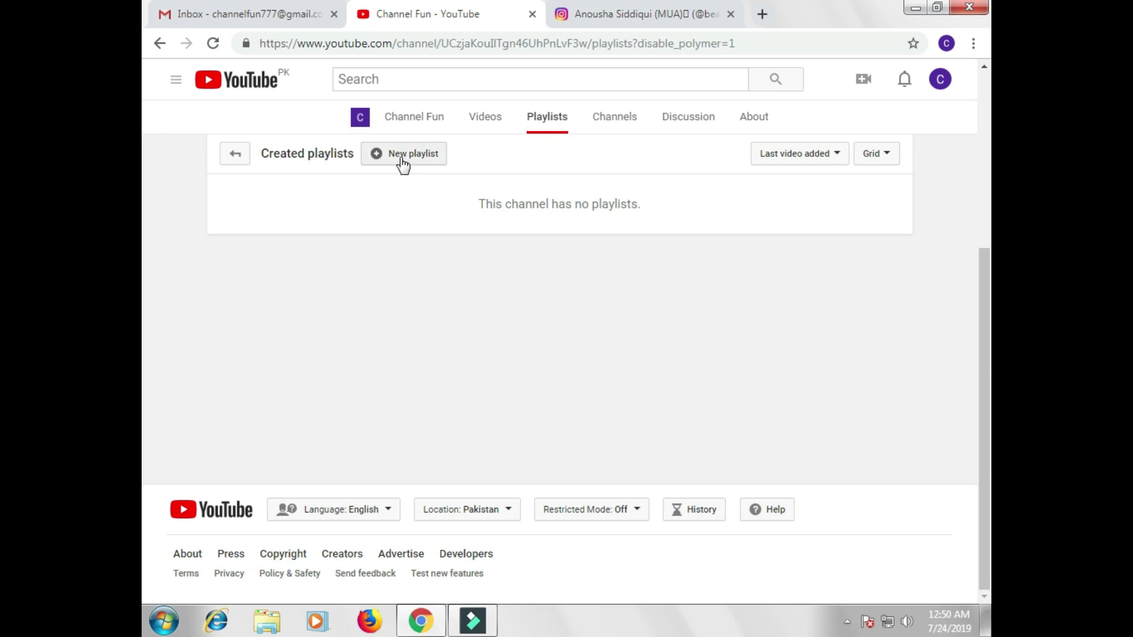
click(620, 121)
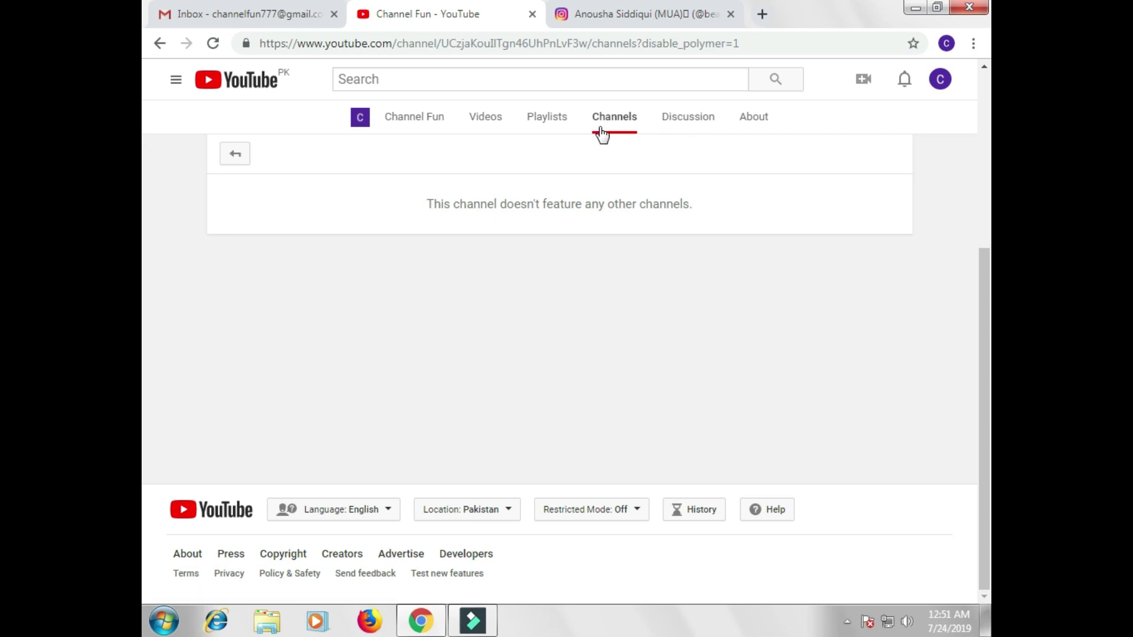
click(690, 120)
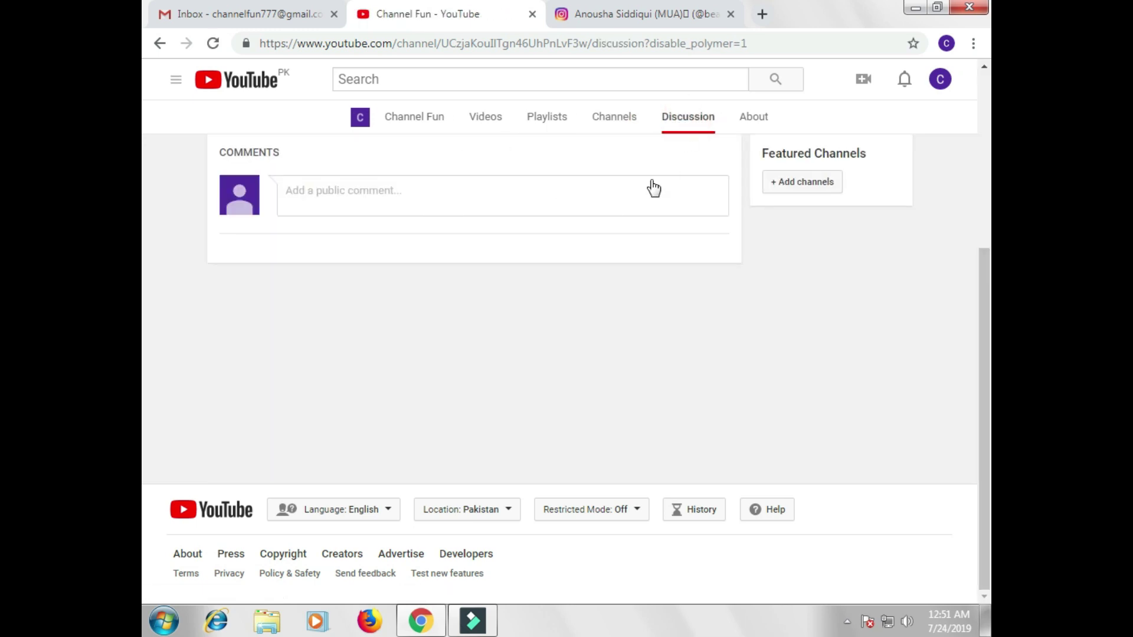
click(751, 118)
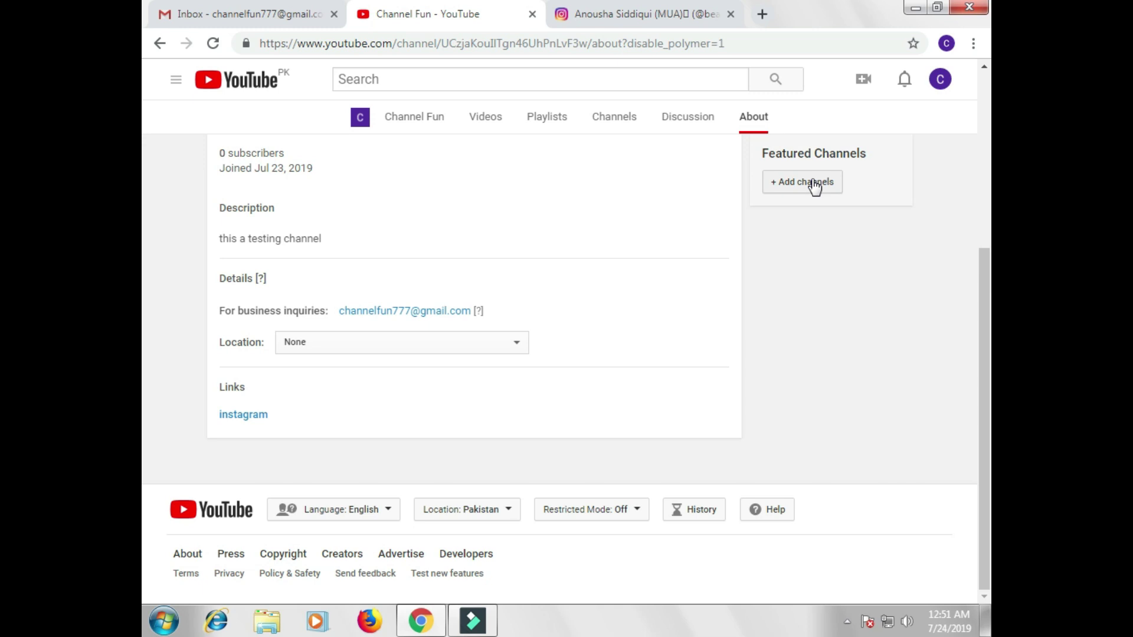
scroll(490, 324, up, 4)
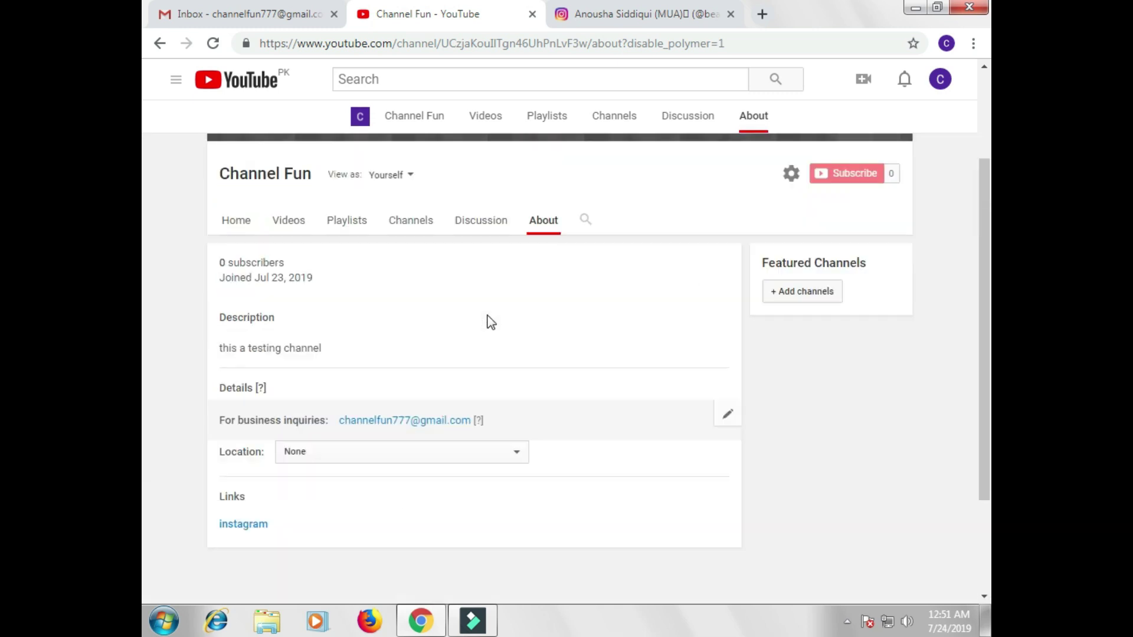
Step: From Video Manager, leave the Studio beta for Creator Studio Classic, giving Other as feedback
click(338, 118)
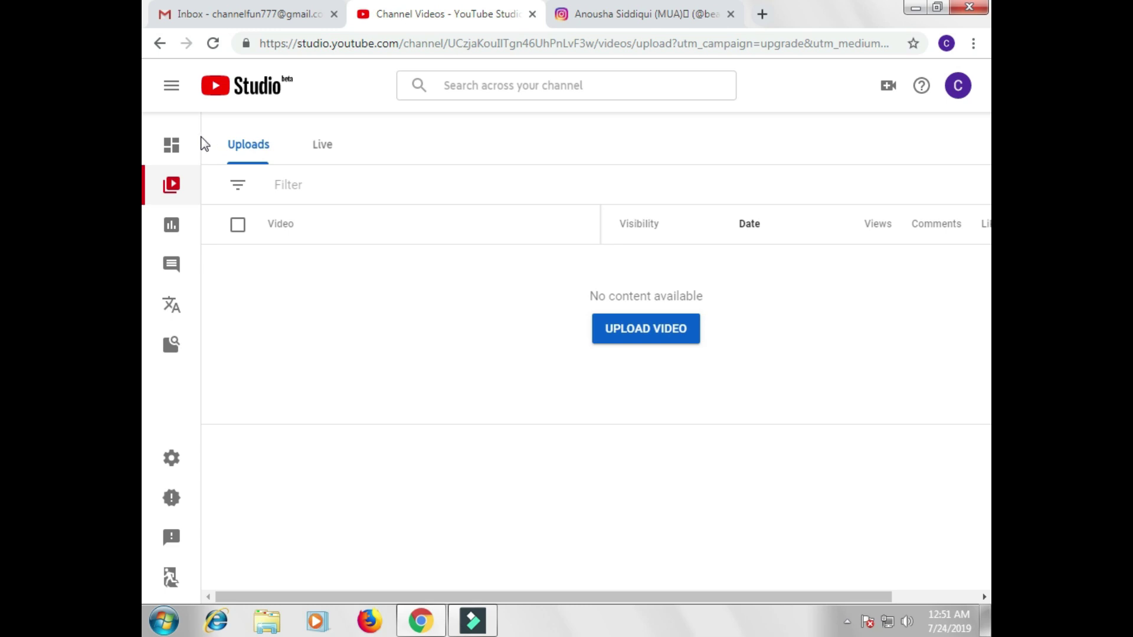
click(171, 581)
click(355, 416)
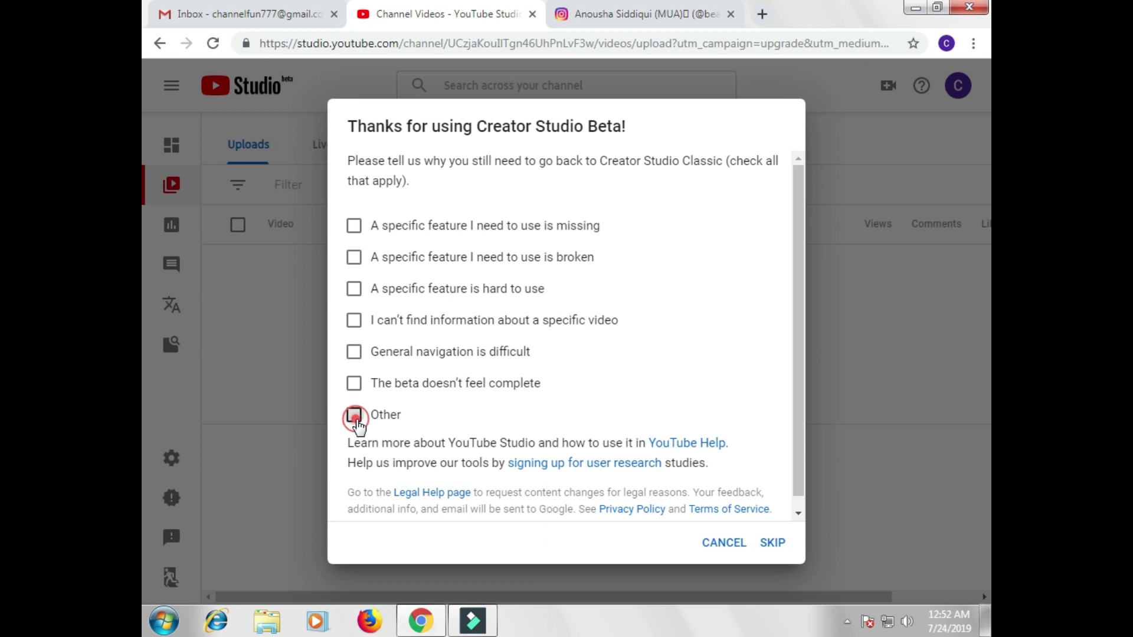
click(763, 543)
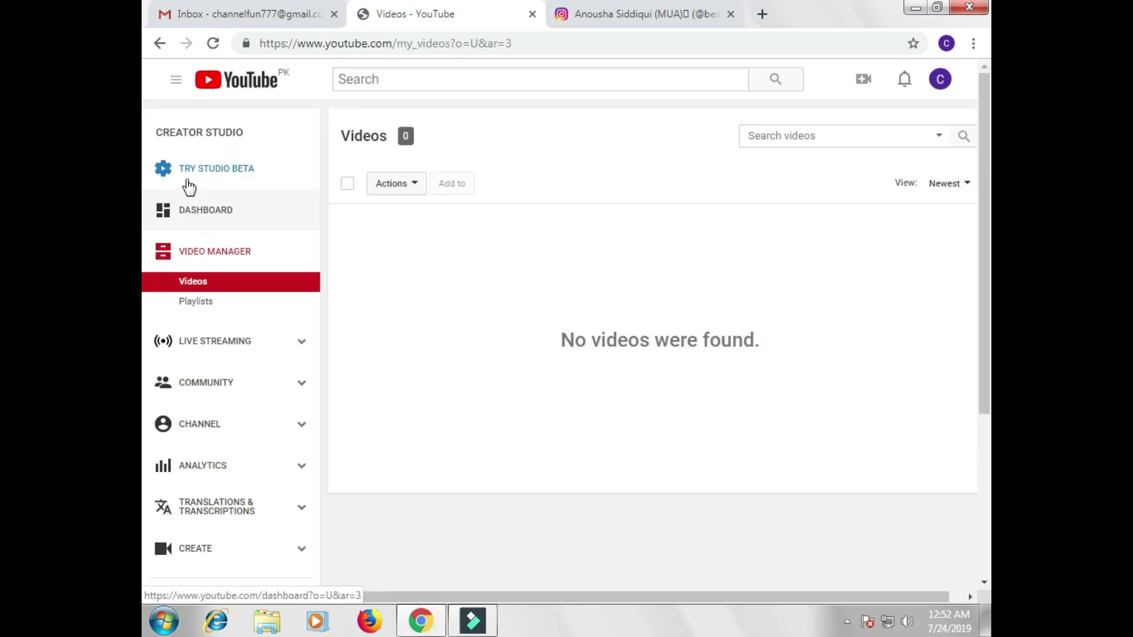
Step: Open the channel's Status and features page from the CHANNEL sidebar section
scroll(263, 405, down, 4)
scroll(235, 380, up, 4)
scroll(234, 380, up, 1)
scroll(233, 382, down, 2)
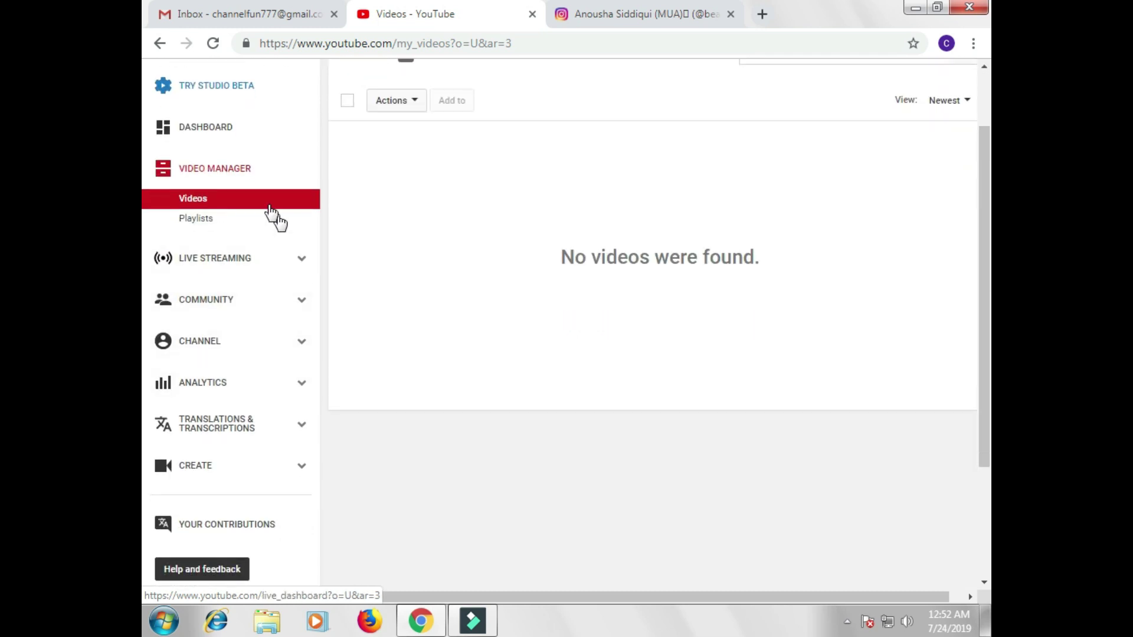
click(296, 345)
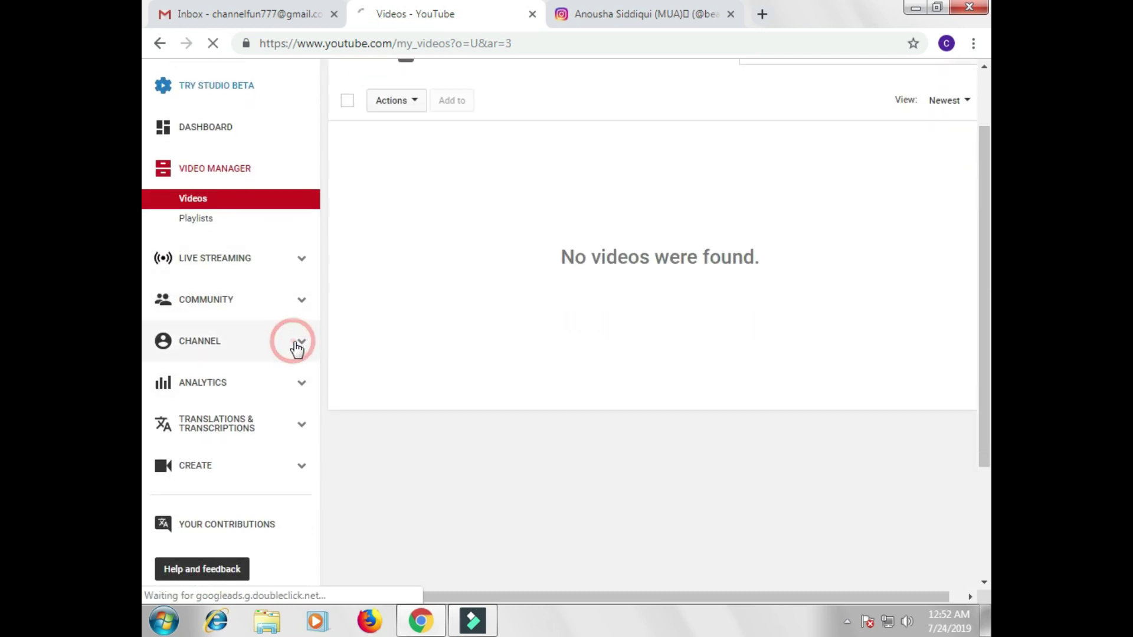
click(303, 348)
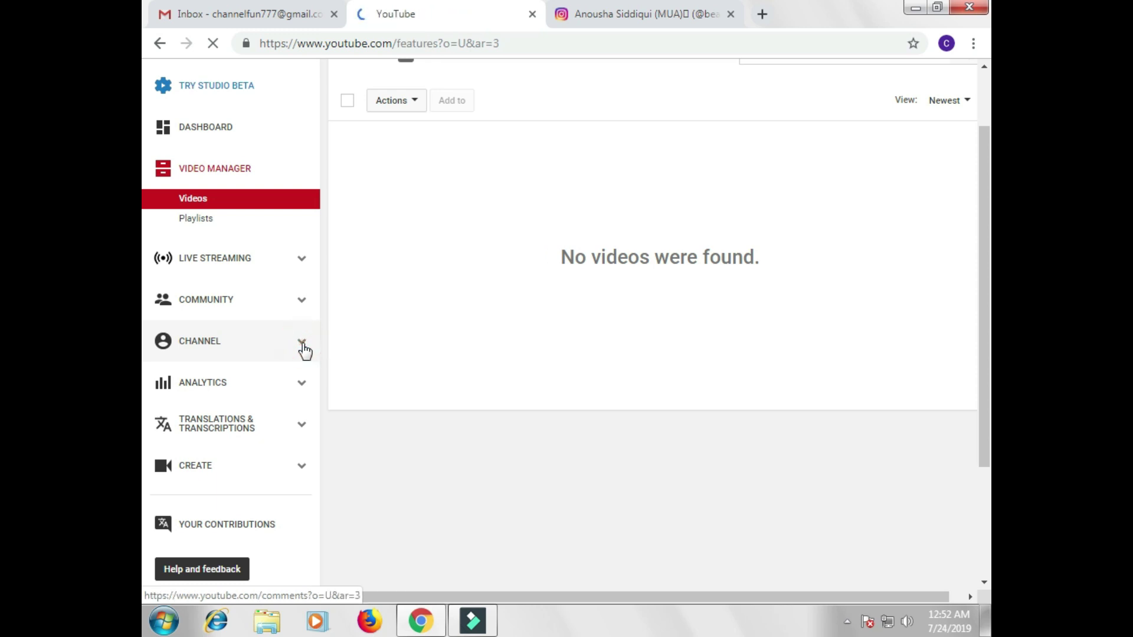
Step: Review the zero strikes and the feature cards: uploading enabled, monetization eligible
scroll(248, 455, down, 1)
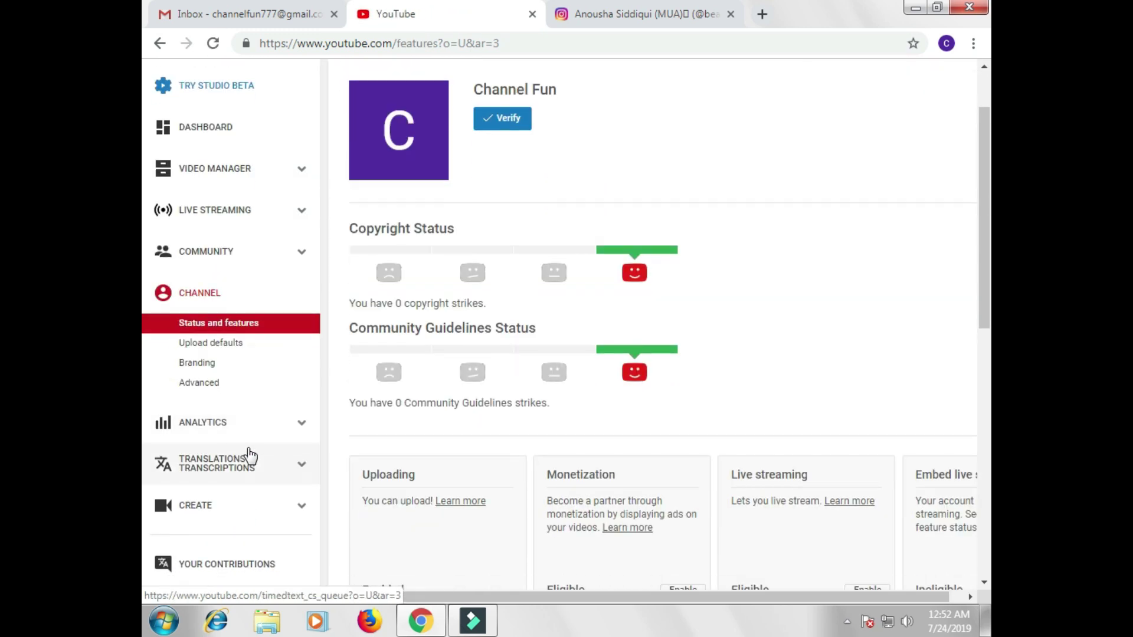
scroll(518, 423, up, 1)
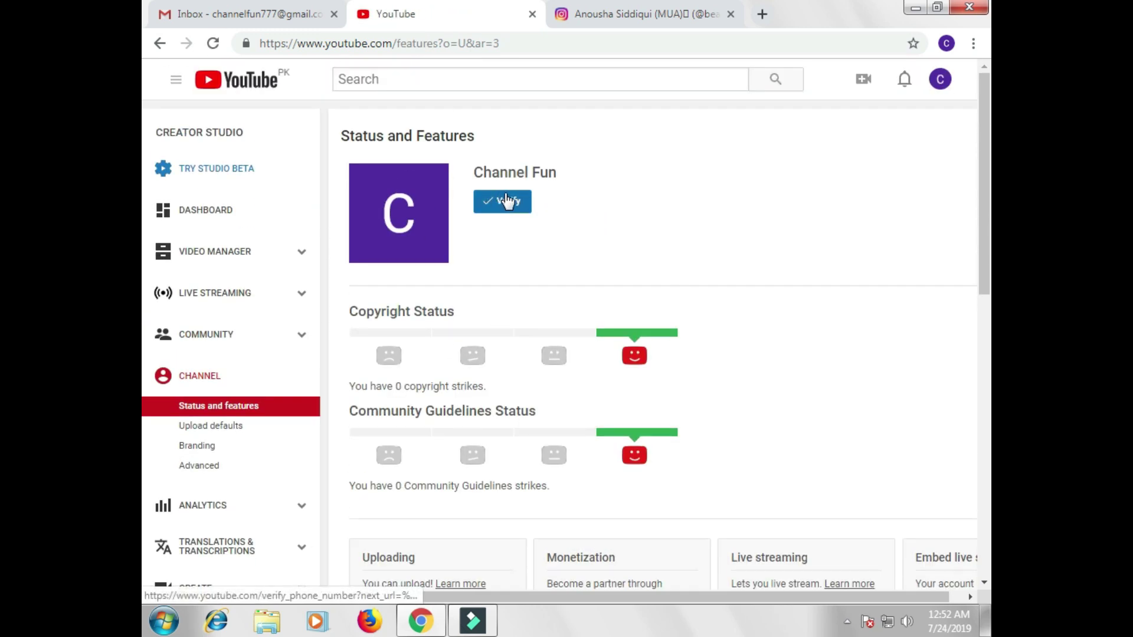
scroll(523, 216, down, 4)
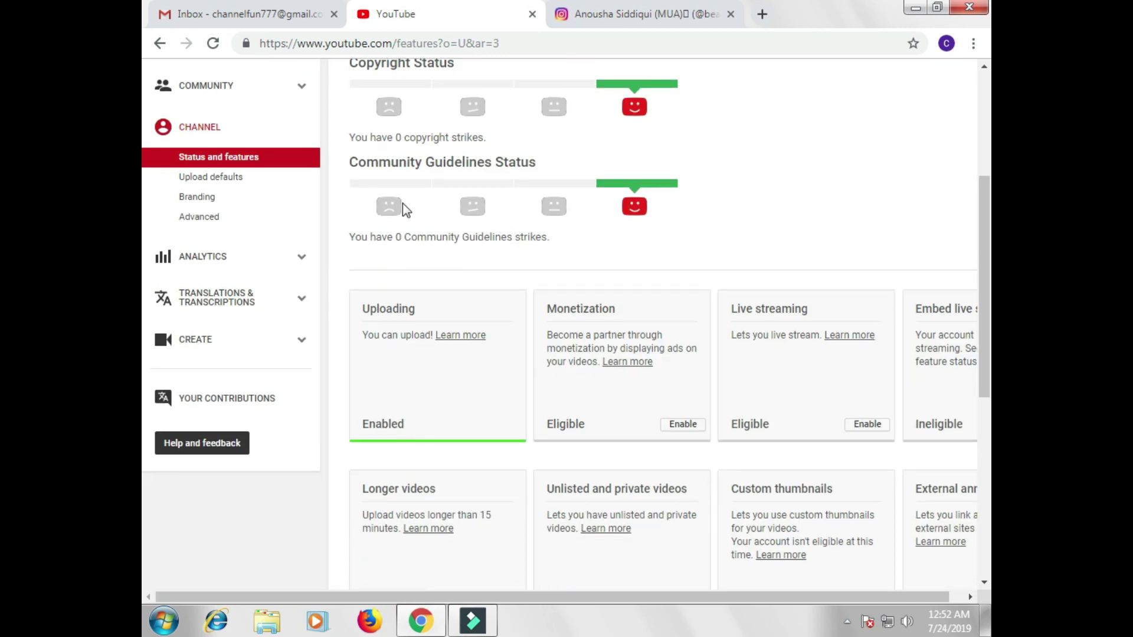
scroll(458, 329, up, 2)
scroll(388, 171, down, 1)
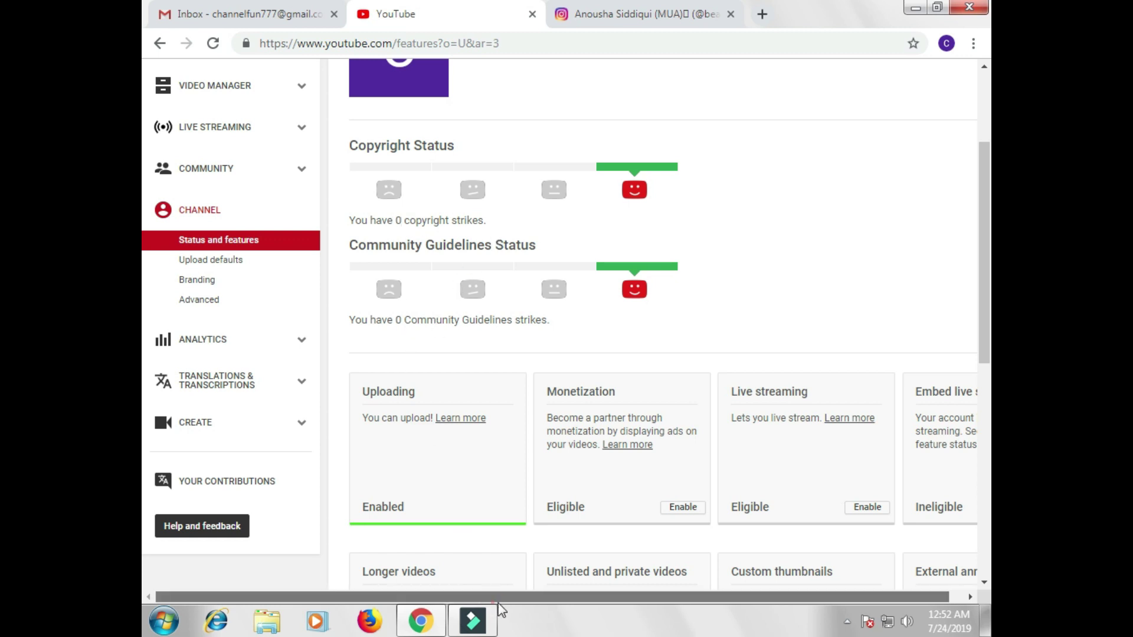
drag(498, 597, 512, 597)
scroll(579, 420, down, 3)
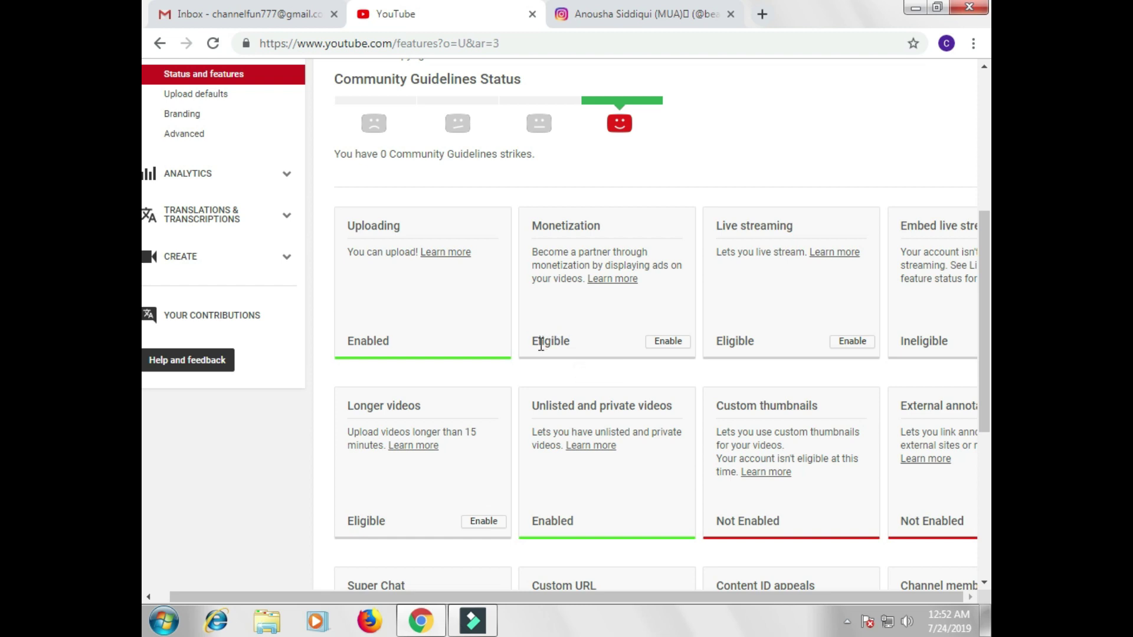
Step: Start enabling monetization and review the four application steps, beginning with the Partner Program terms
click(664, 348)
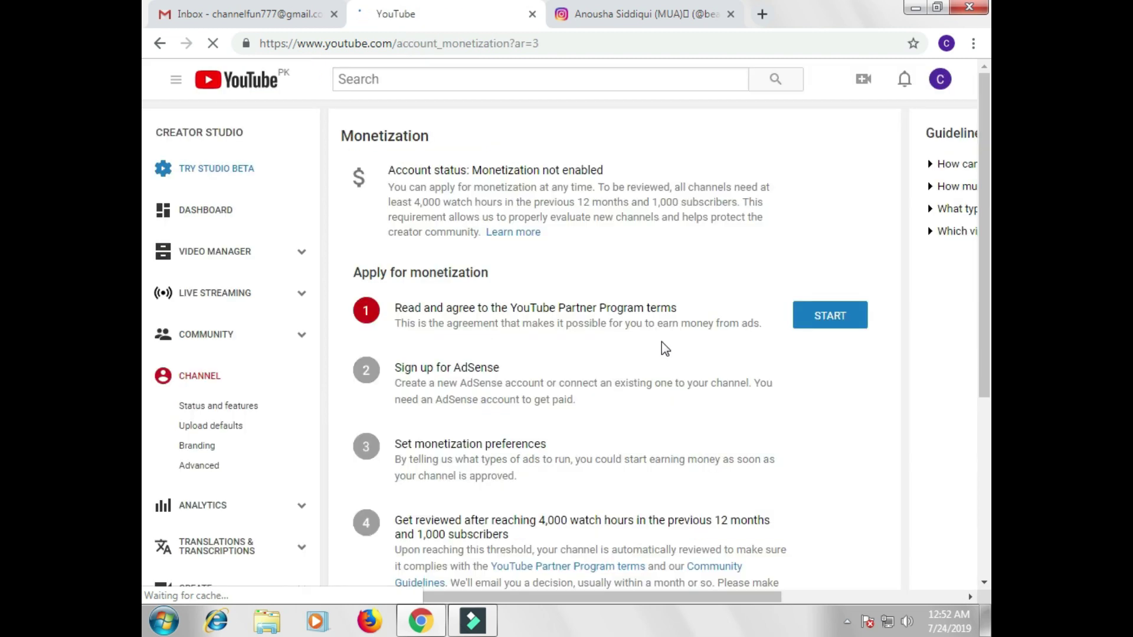
click(801, 323)
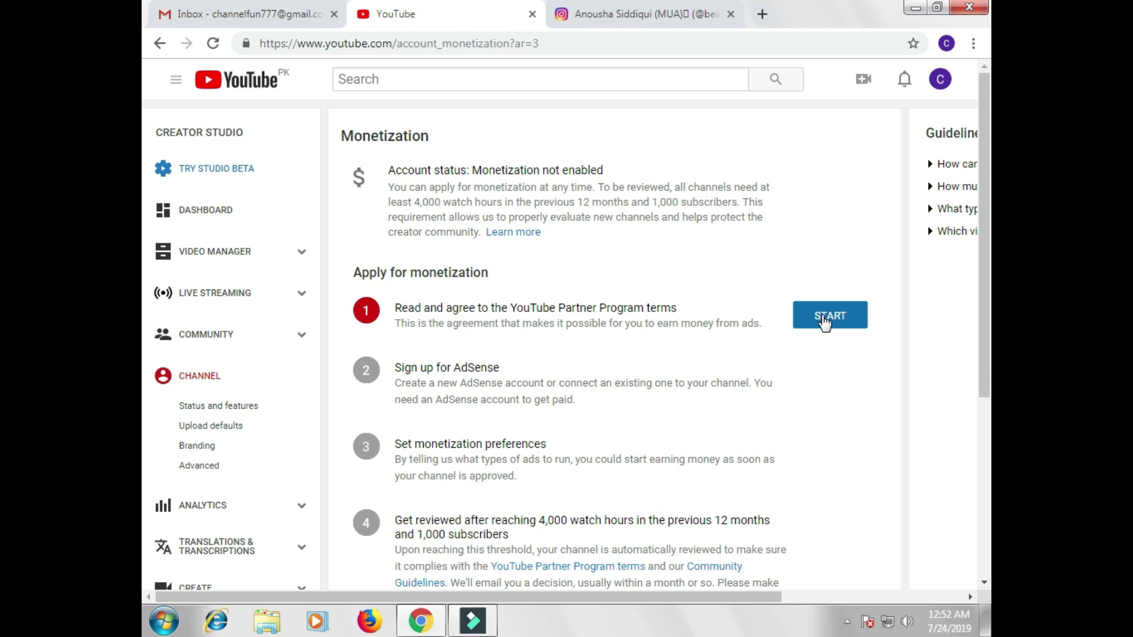
scroll(823, 321, down, 1)
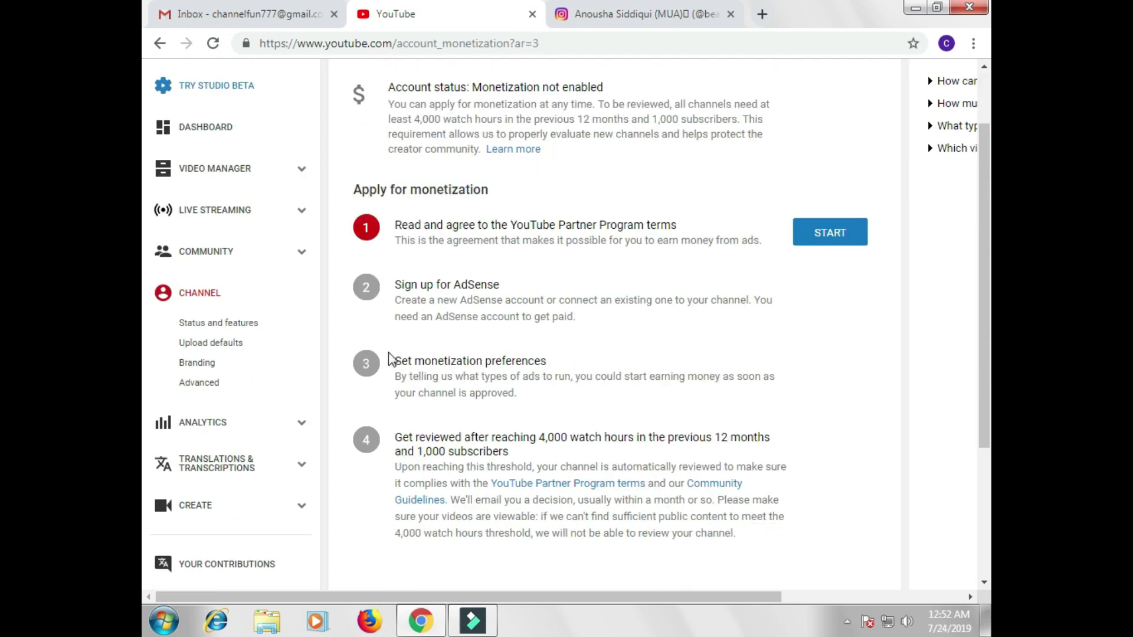
scroll(490, 464, down, 3)
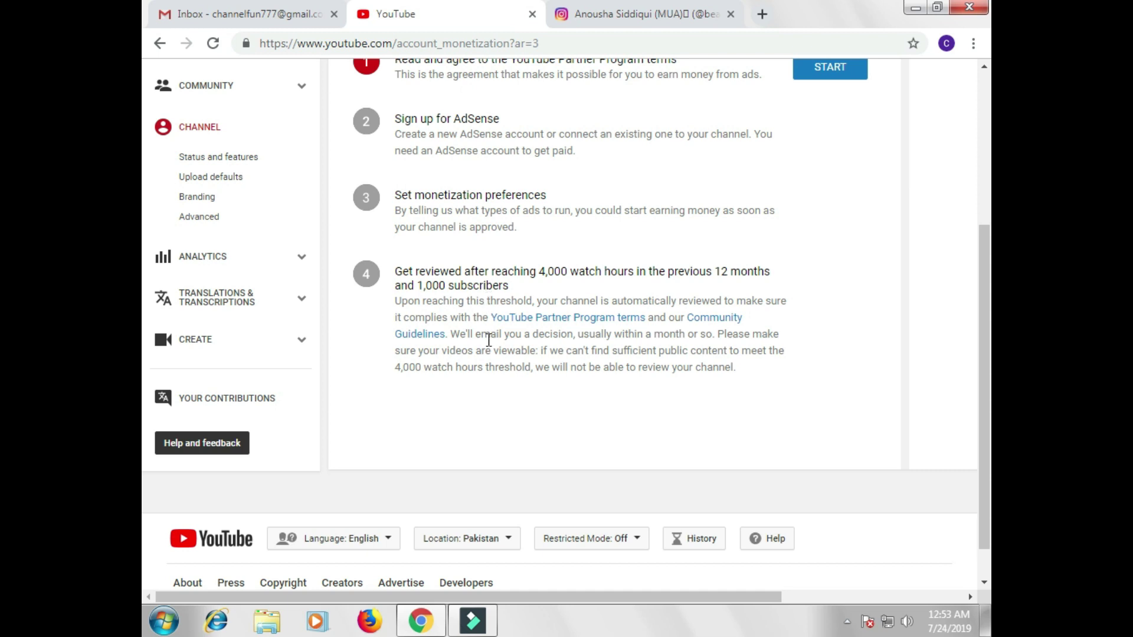
scroll(582, 342, up, 5)
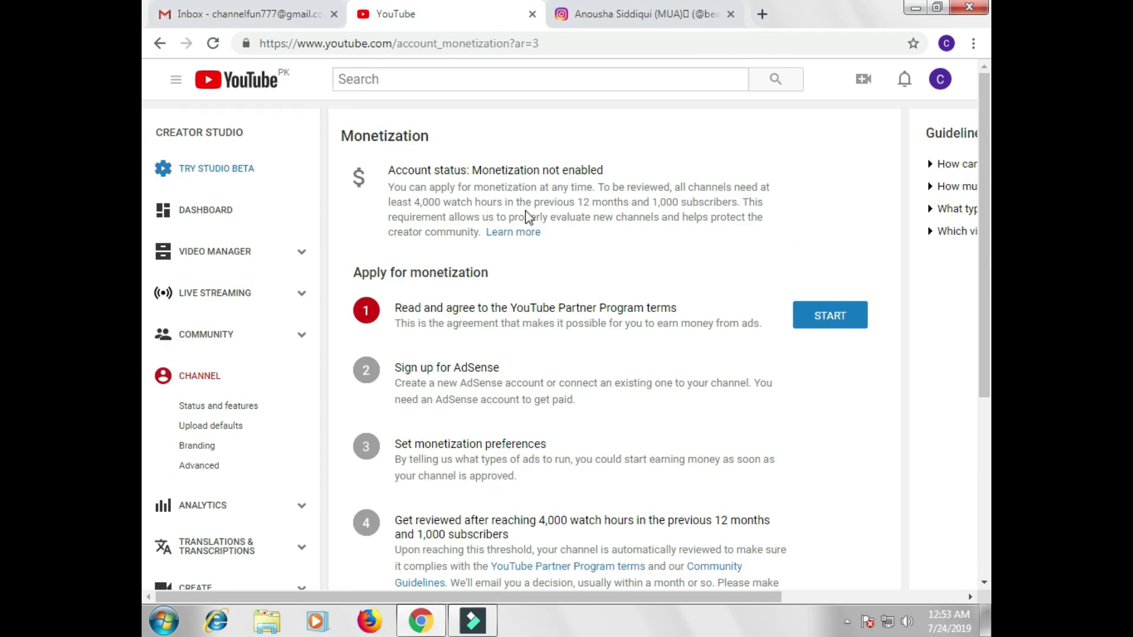
Step: Go back from Monetization to Video Manager, whose Videos list shows 0 videos
click(159, 44)
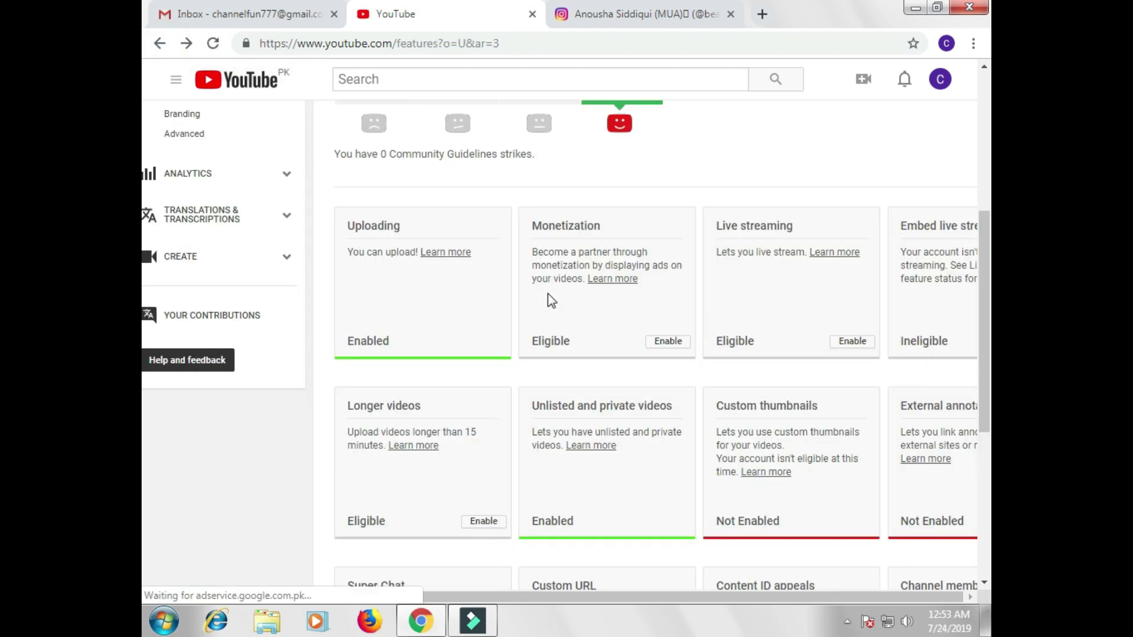
scroll(548, 300, down, 6)
click(510, 597)
scroll(681, 502, up, 4)
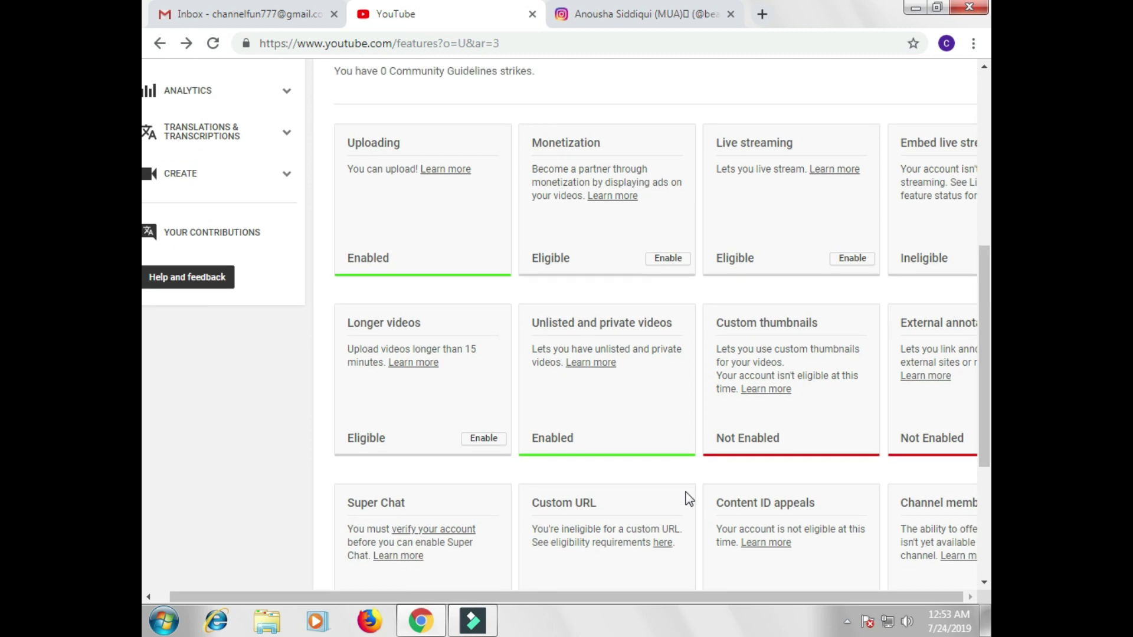
scroll(687, 499, up, 1)
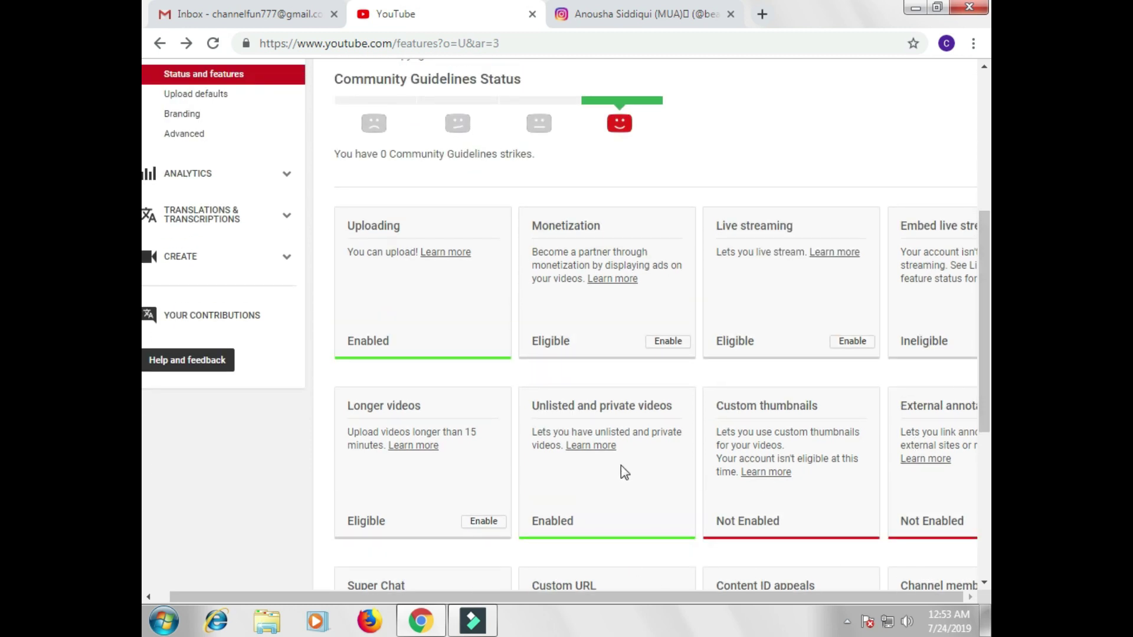
scroll(223, 295, up, 5)
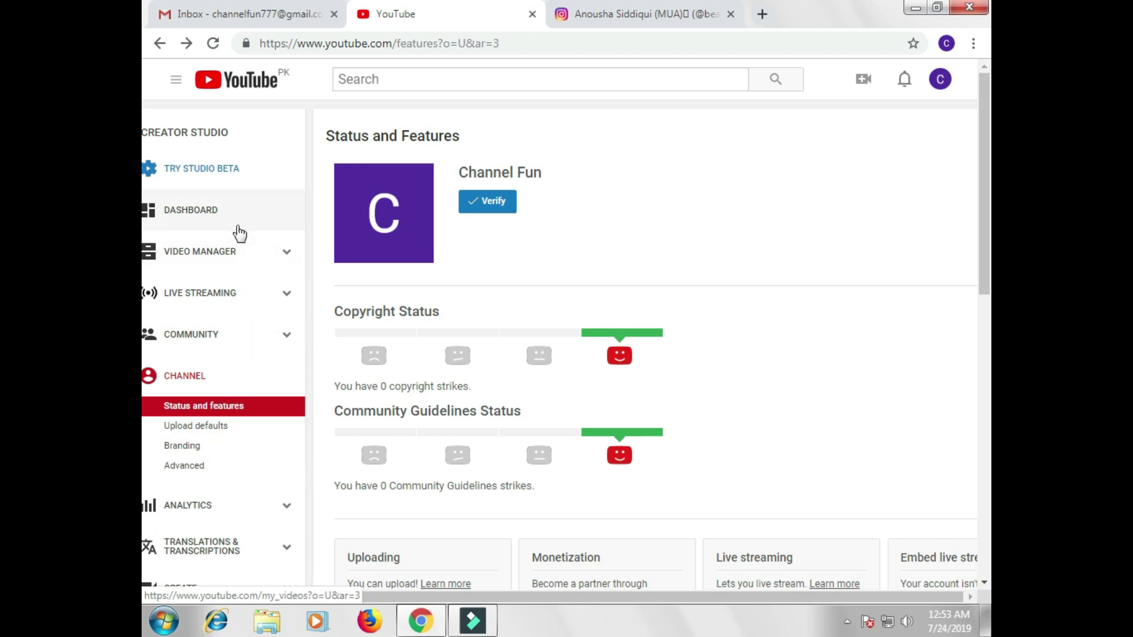
click(261, 259)
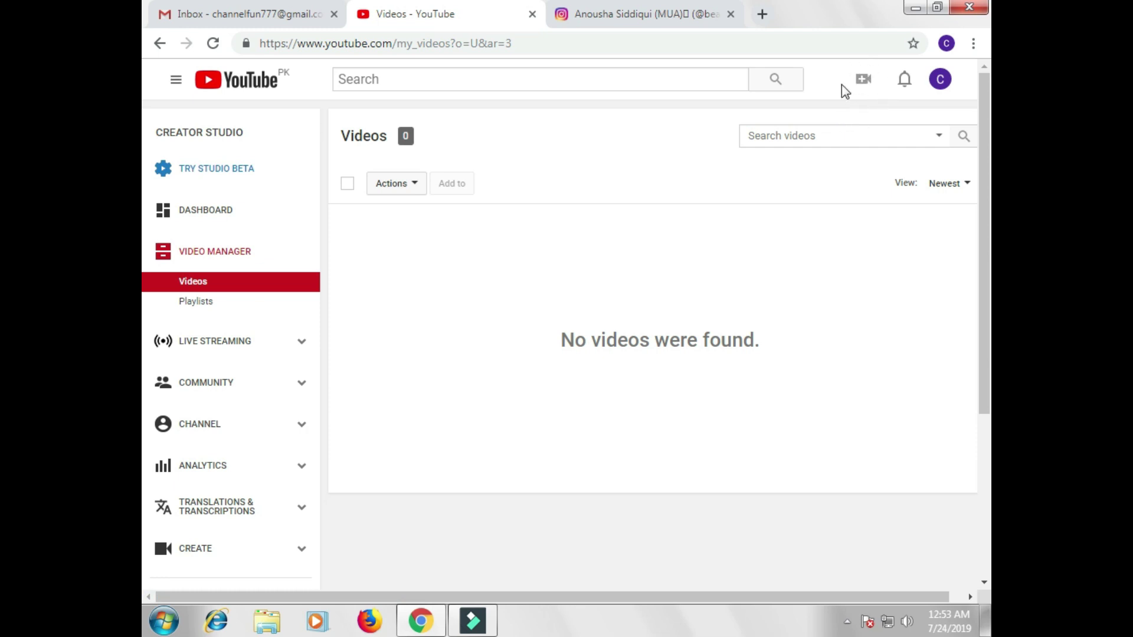
Step: Open the video upload page and check the privacy options, leaving it set to Public
click(862, 86)
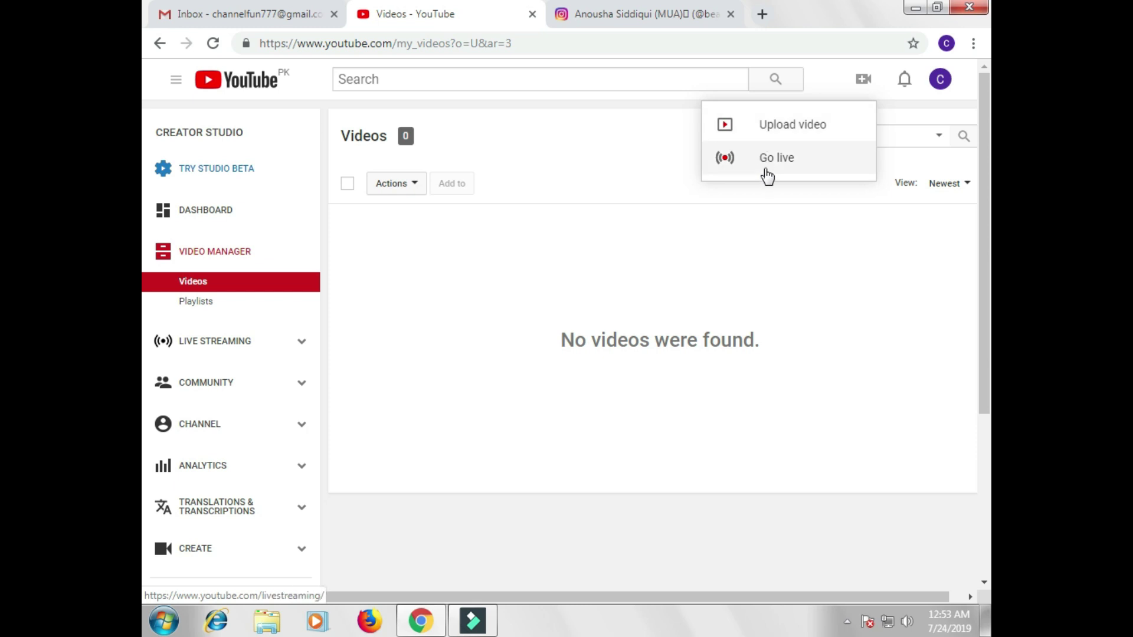
click(779, 136)
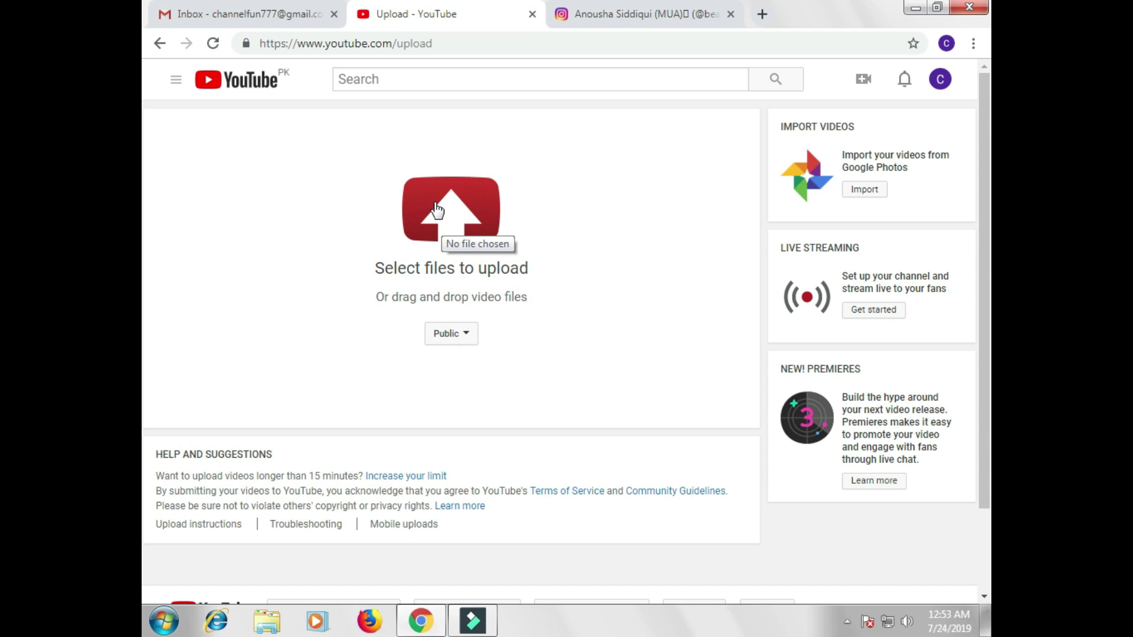
click(459, 336)
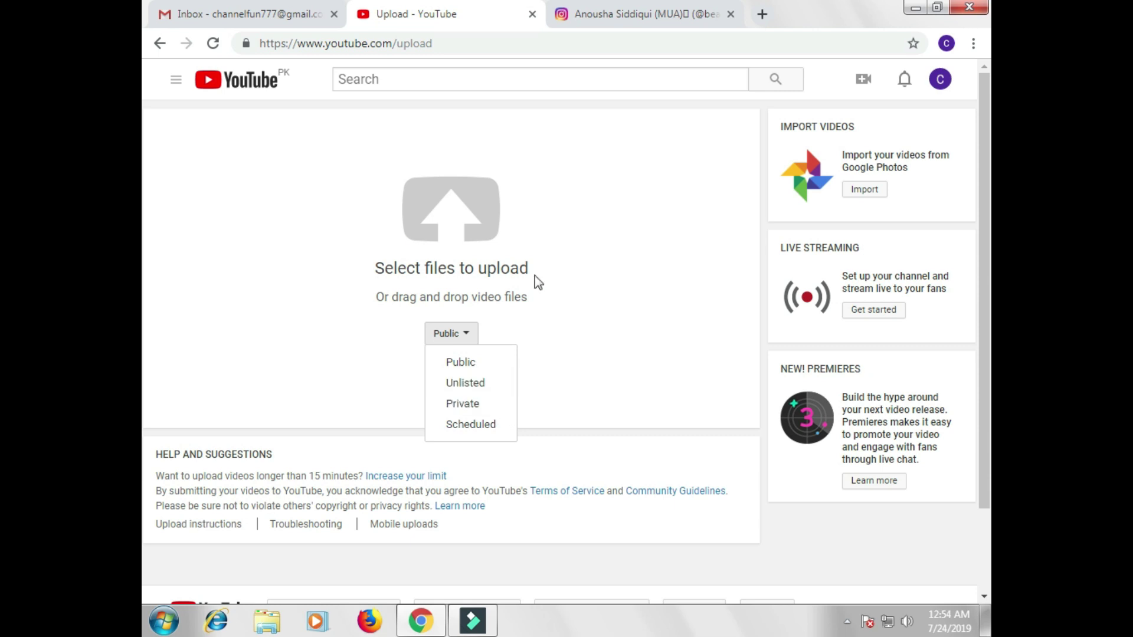
click(502, 312)
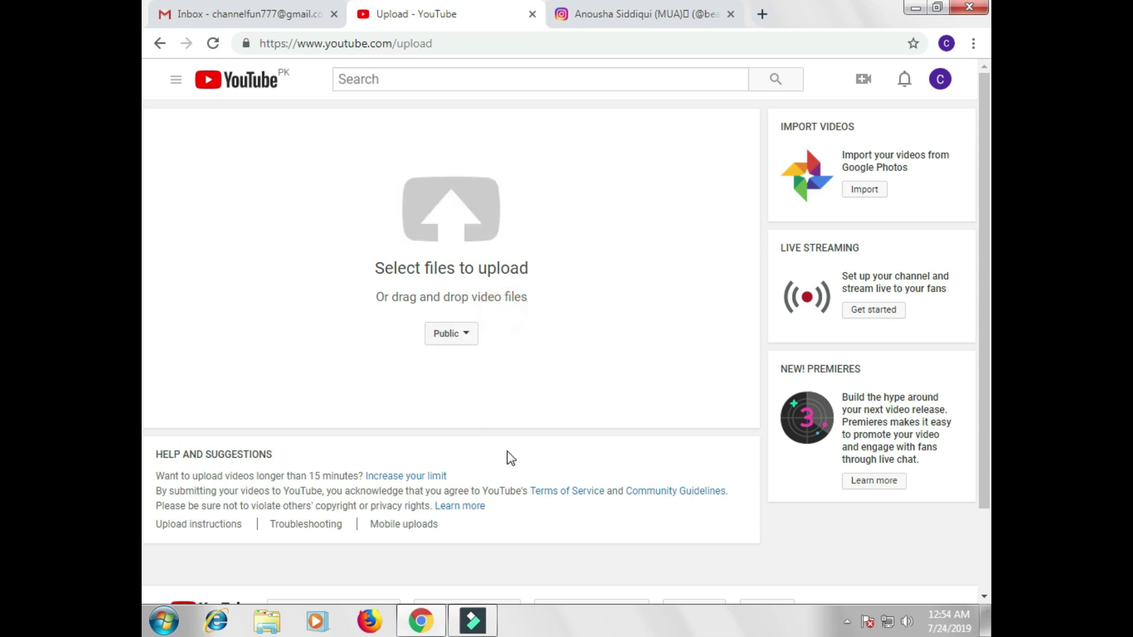